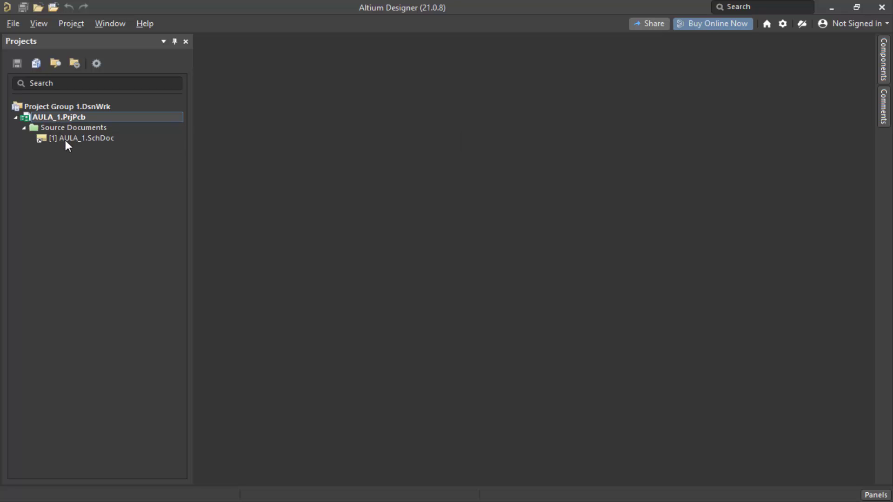
Open the AULA_1.SchDoc schematic from the project's source documents.
{"action": "double_click", "coordinate": [65, 139]}
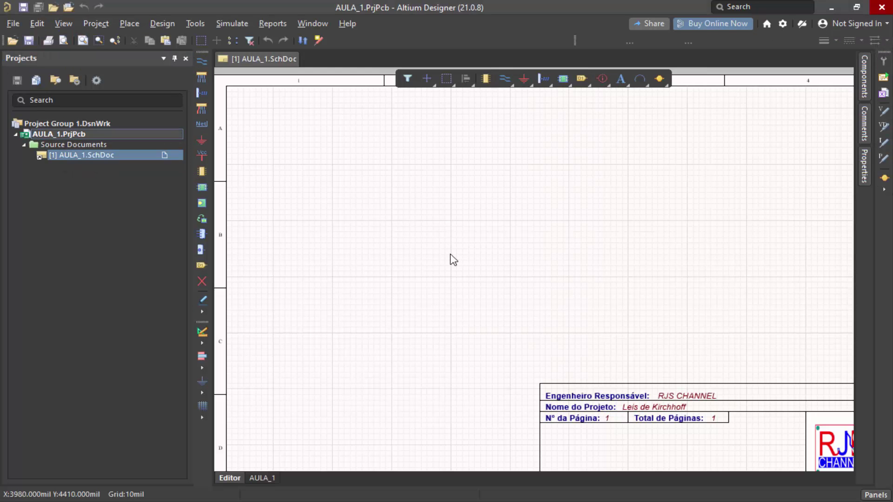
{"action": "middle_click_drag", "start_coordinate": [450, 252], "coordinate": [450, 254]}
{"action": "mouse_move", "coordinate": [499, 267]}
{"action": "right_mouse_down"}
{"action": "mouse_move", "coordinate": [469, 245]}
{"action": "mouse_move", "coordinate": [498, 259]}
{"action": "right_mouse_up"}
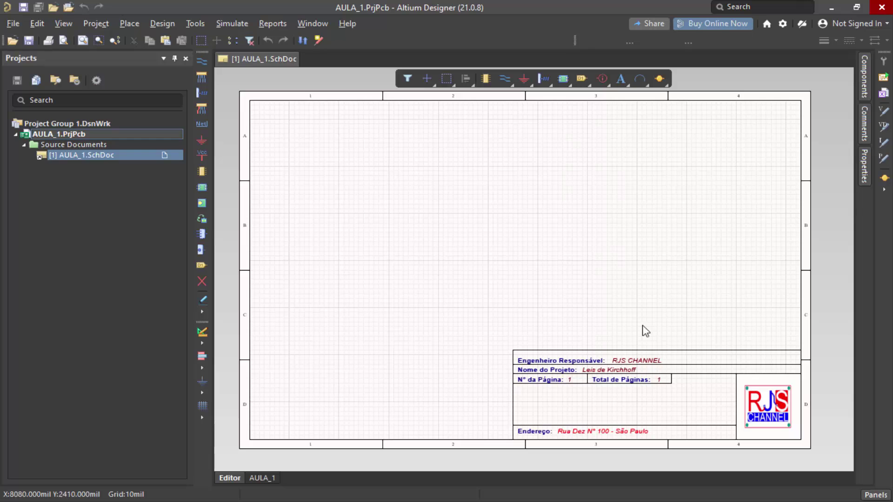
Examine the sheet's title block, including the responsible engineer, project name, page number, total pages, address and logo.
{"action": "scroll", "coordinate": [722, 393], "scroll_direction": "up", "scroll_amount": 2, "text": "ctrl"}
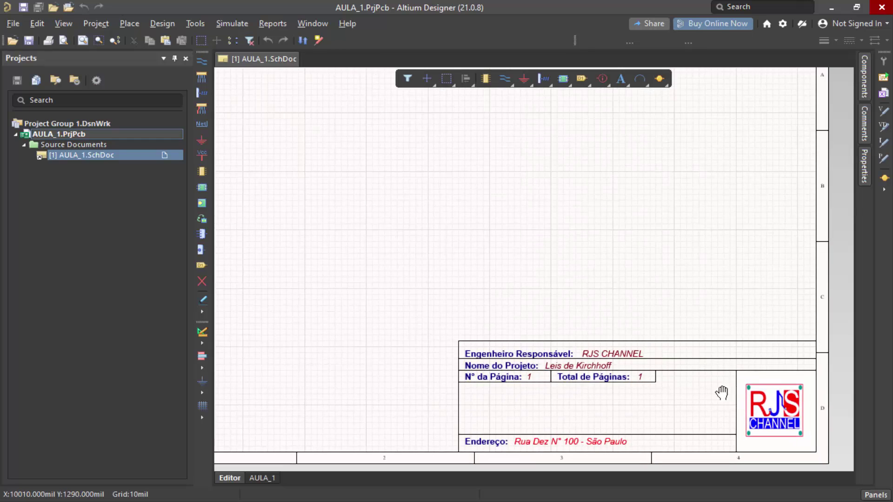
{"action": "right_click_drag", "start_coordinate": [721, 393], "coordinate": [603, 324]}
{"action": "scroll", "coordinate": [612, 360], "scroll_direction": "up", "scroll_amount": 1, "text": "ctrl"}
{"action": "right_click_drag", "start_coordinate": [616, 364], "coordinate": [678, 380]}
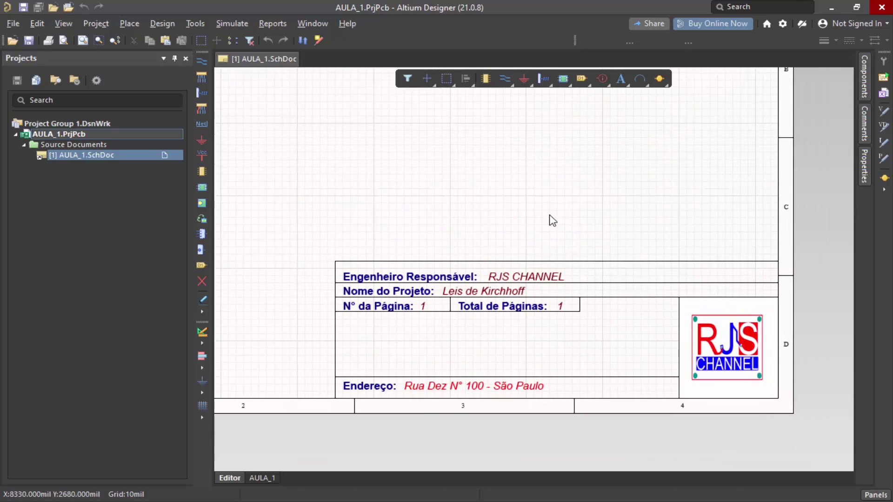
{"action": "right_click_drag", "start_coordinate": [549, 215], "coordinate": [564, 247]}
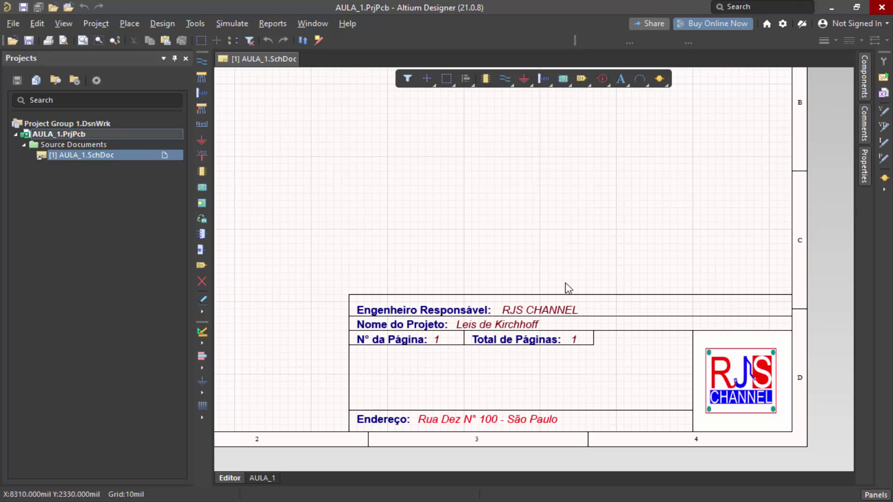
{"action": "scroll", "coordinate": [570, 284], "scroll_direction": "down", "scroll_amount": 1, "text": "ctrl"}
{"action": "scroll", "coordinate": [570, 284], "scroll_direction": "down", "scroll_amount": 1, "text": "ctrl"}
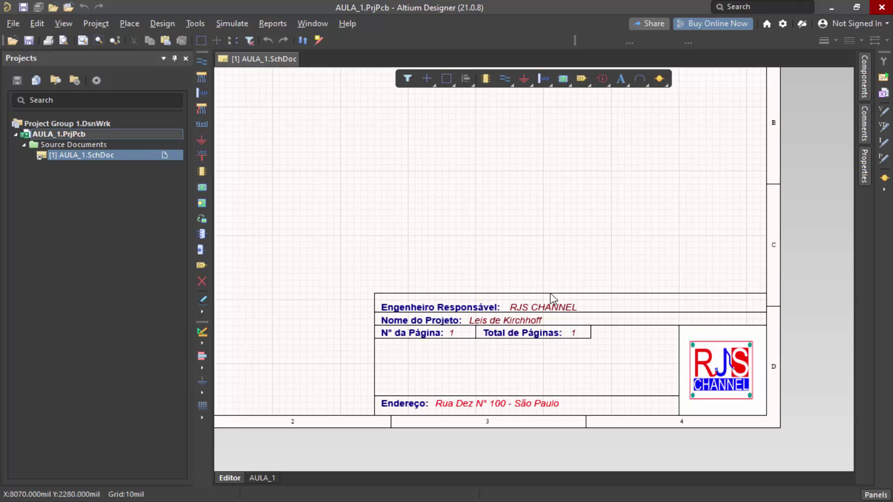
{"action": "scroll", "coordinate": [520, 320], "scroll_direction": "up", "scroll_amount": 1, "text": "ctrl"}
{"action": "right_click_drag", "start_coordinate": [519, 315], "coordinate": [515, 274]}
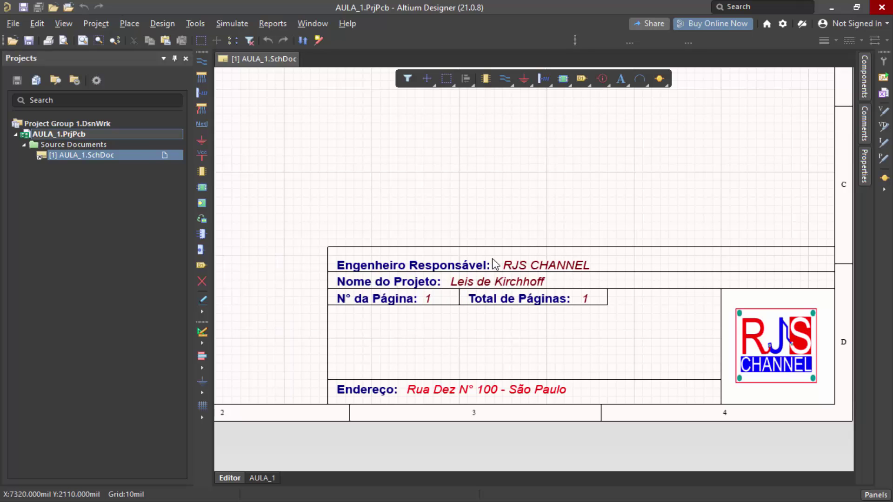
{"action": "scroll", "coordinate": [494, 263], "scroll_direction": "down", "scroll_amount": 3, "text": "ctrl"}
{"action": "right_click_drag", "start_coordinate": [503, 276], "coordinate": [594, 393]}
{"action": "right_click_drag", "start_coordinate": [531, 335], "coordinate": [529, 325]}
{"action": "middle_click_drag", "start_coordinate": [529, 325], "coordinate": [529, 319]}
{"action": "right_click_drag", "start_coordinate": [528, 319], "coordinate": [540, 297]}
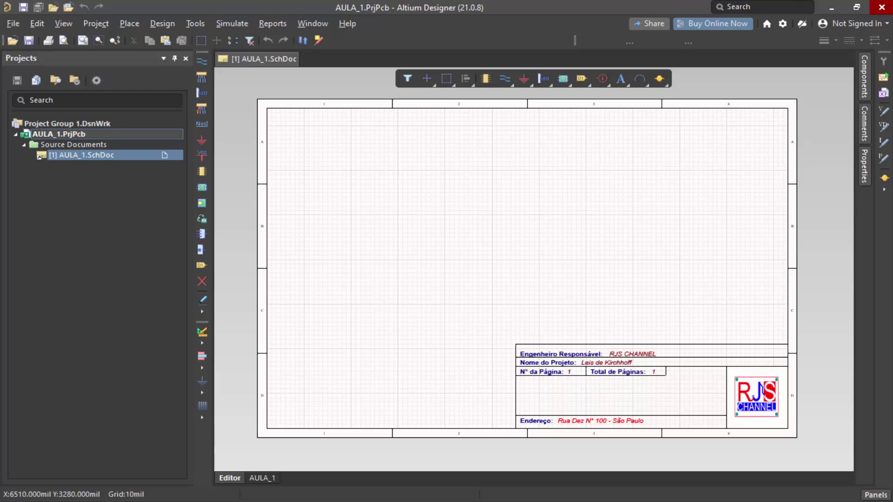
{"action": "scroll", "coordinate": [566, 295], "scroll_direction": "up", "scroll_amount": 1, "text": "ctrl"}
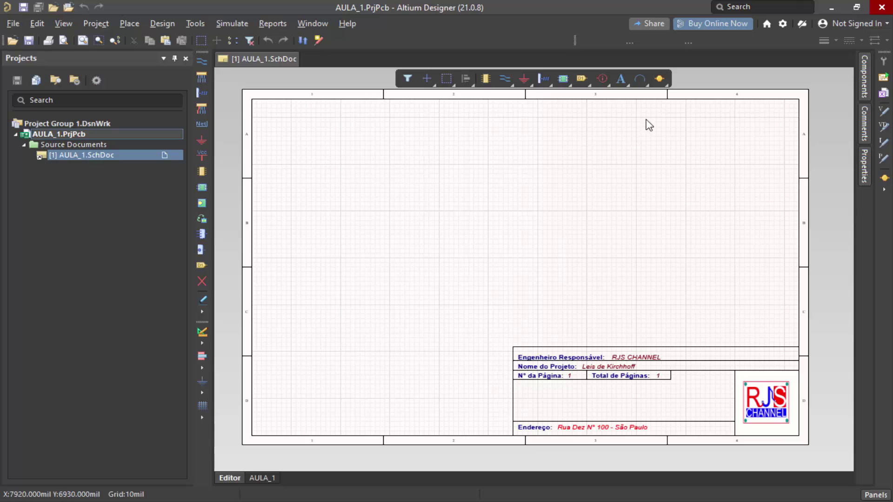
{"action": "left_click", "coordinate": [663, 83]}
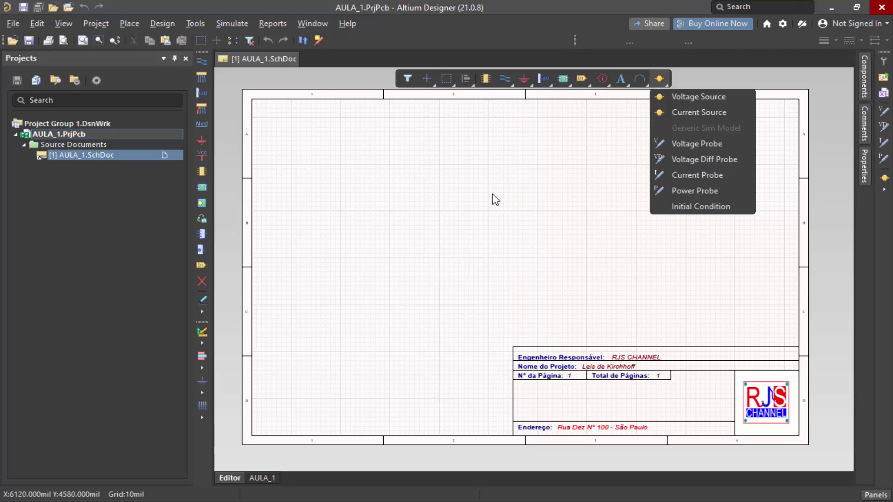
{"action": "left_click", "coordinate": [413, 150]}
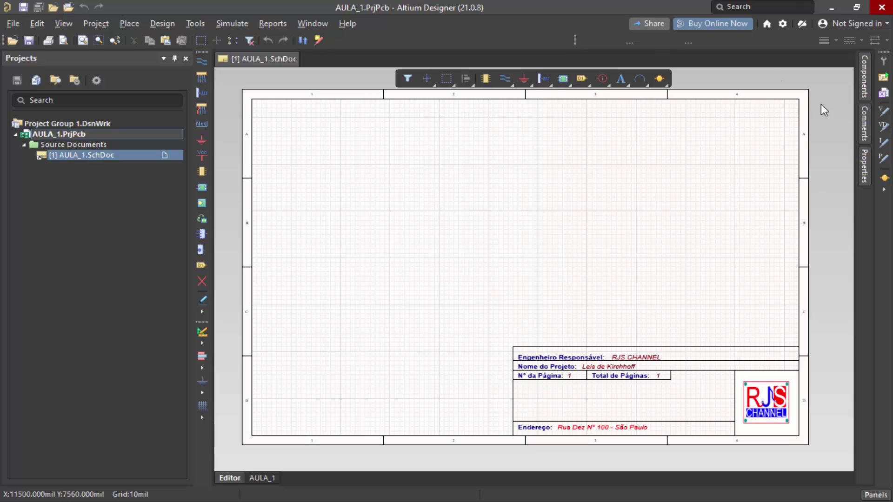
Search the Miscellaneous Devices library for RES and select the Res1 resistor.
{"action": "left_click", "coordinate": [865, 80]}
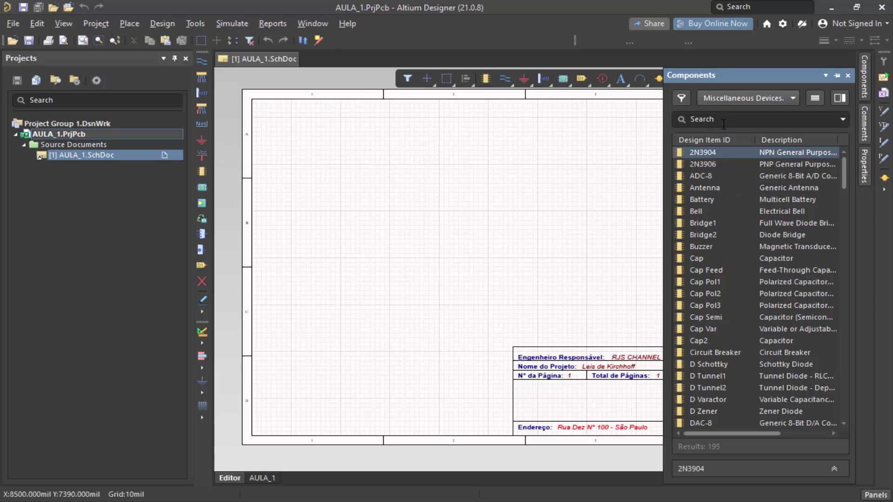
{"action": "left_click", "coordinate": [723, 124]}
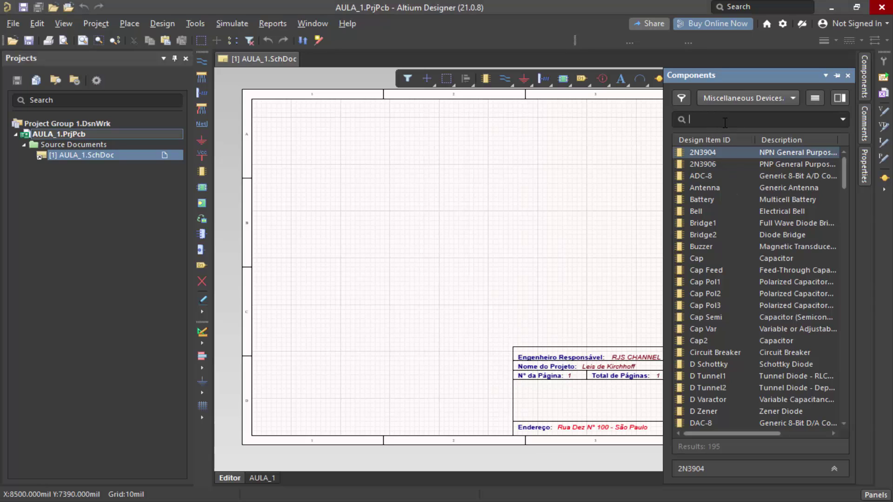
{"action": "type", "text": "RES"}
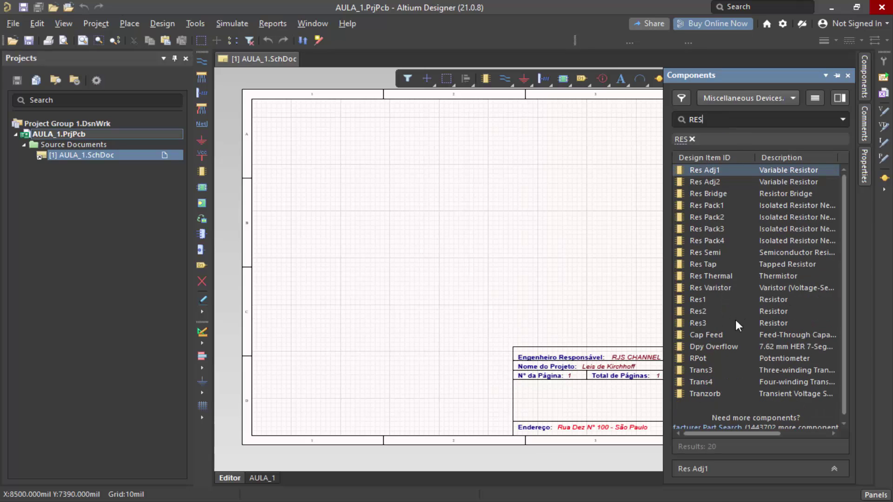
{"action": "left_click", "coordinate": [701, 300]}
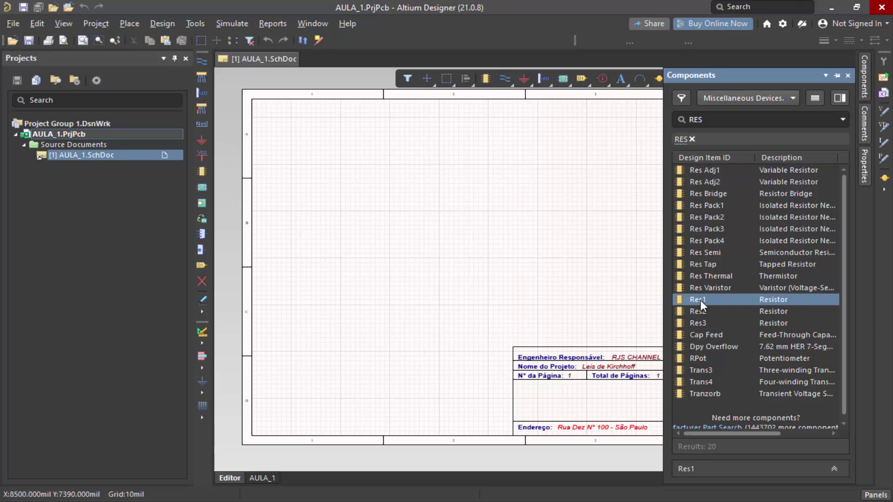
Place two vertical Res1 resistors side by side about 1000 mil apart on the empty sheet, using a 100 mil grid.
{"action": "right_click", "coordinate": [701, 300]}
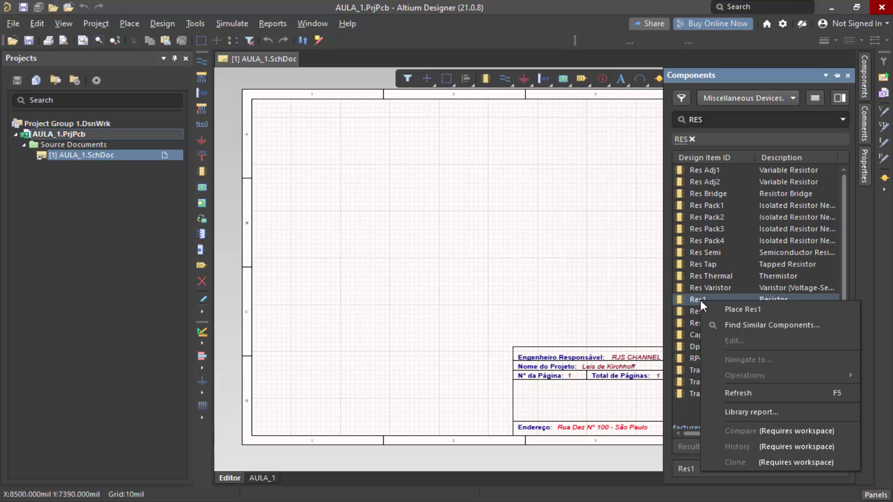
{"action": "left_click", "coordinate": [742, 309]}
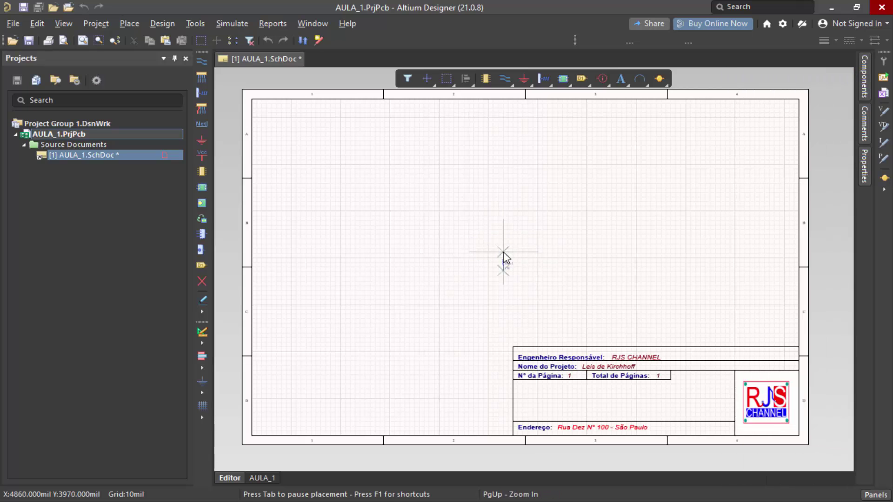
{"action": "key", "text": "space"}
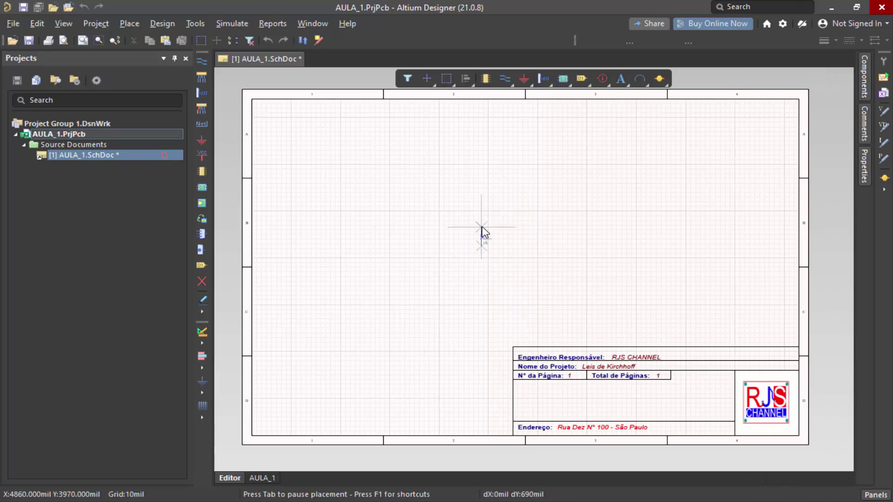
{"action": "scroll", "coordinate": [486, 227], "scroll_direction": "up", "scroll_amount": 4, "text": "ctrl"}
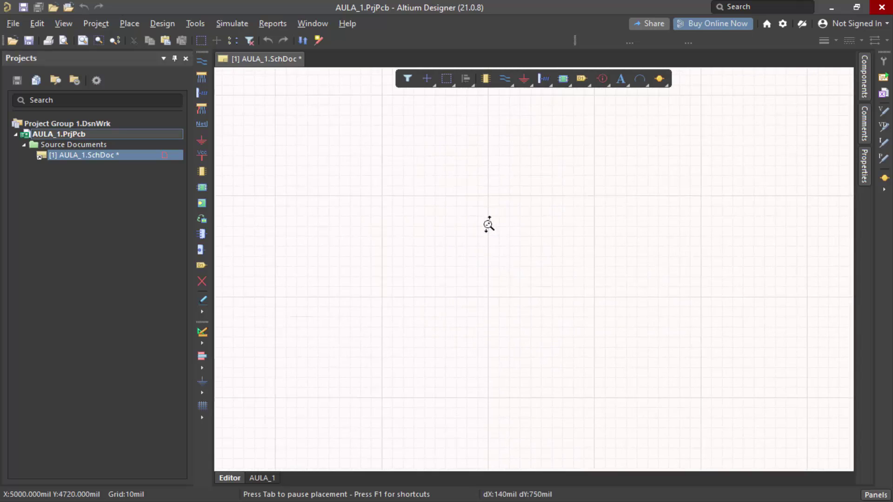
{"action": "key", "text": "Right"}
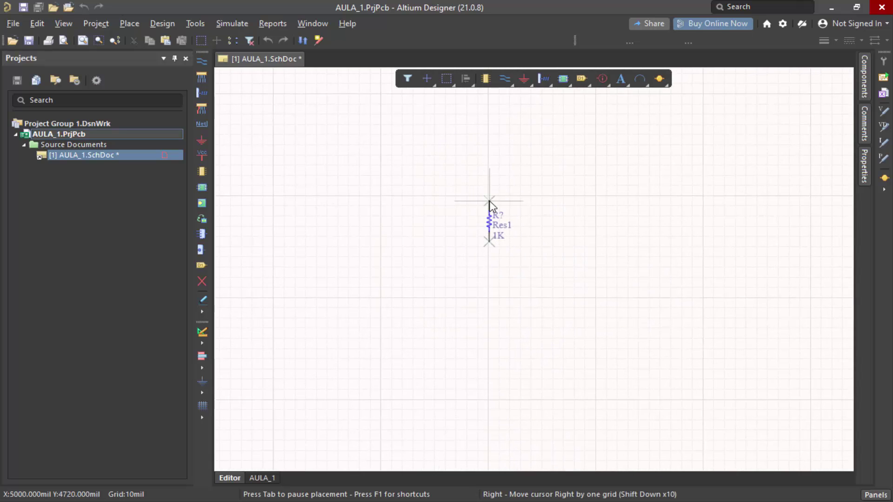
{"action": "key", "text": "g"}
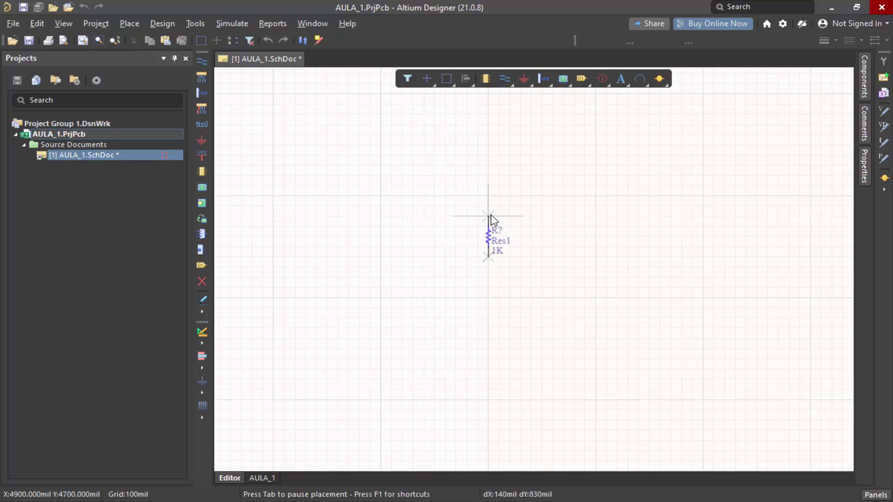
{"action": "key", "text": "g"}
{"action": "left_click", "coordinate": [491, 201]}
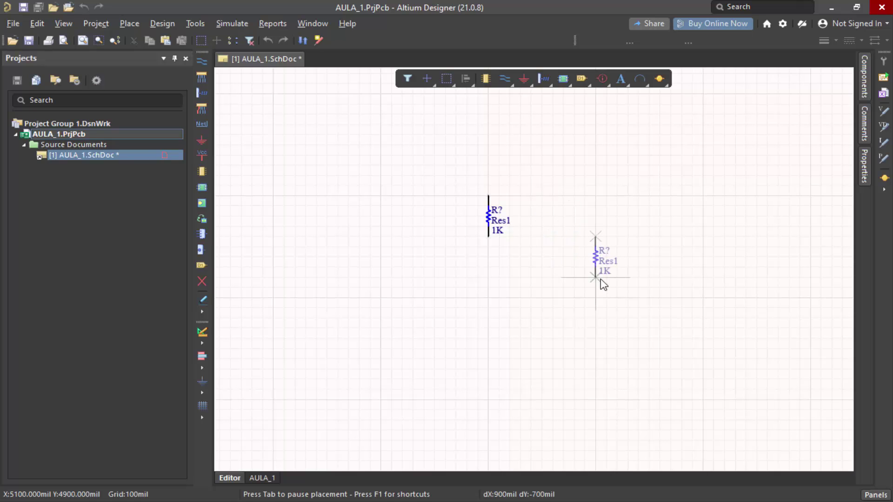
{"action": "left_click", "coordinate": [594, 238]}
{"action": "key", "text": "Escape"}
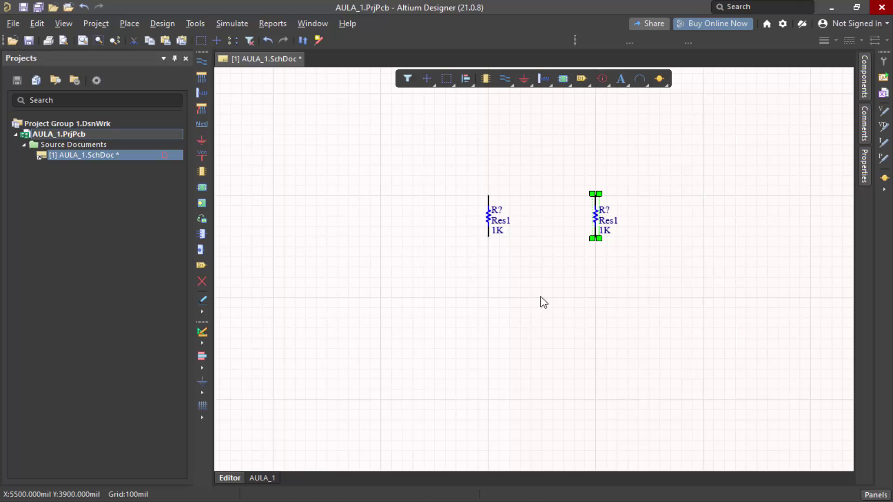
{"action": "left_click", "coordinate": [571, 296]}
Change the designator of the first resistor placed to R1.
{"action": "scroll", "coordinate": [553, 233], "scroll_direction": "up", "scroll_amount": 2, "text": "ctrl"}
{"action": "right_click_drag", "start_coordinate": [553, 234], "coordinate": [504, 327]}
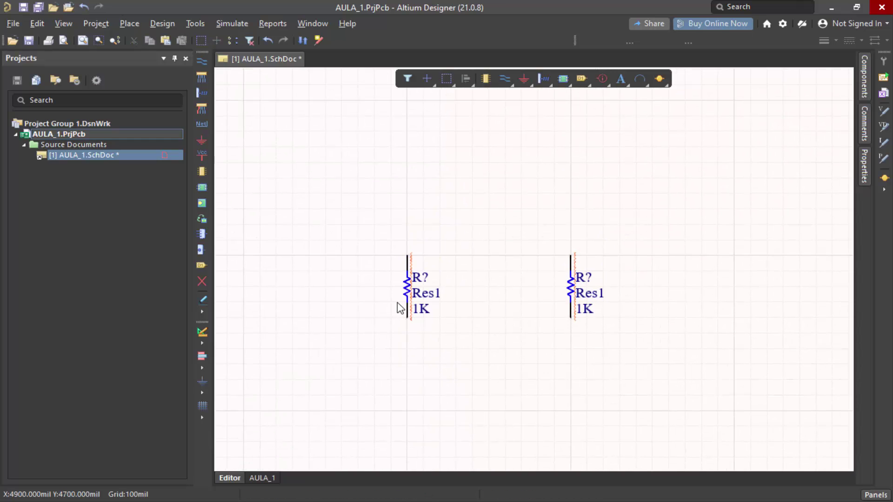
{"action": "left_click", "coordinate": [424, 280]}
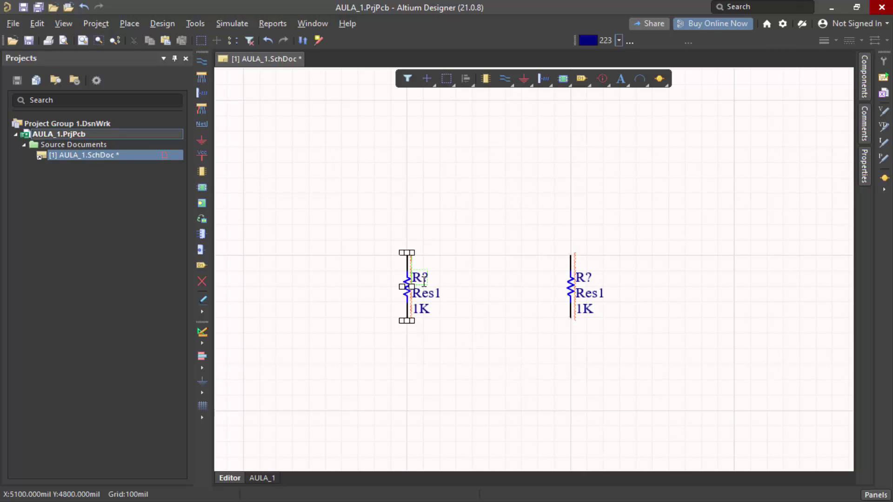
{"action": "left_click", "coordinate": [424, 279]}
{"action": "left_click", "coordinate": [442, 277]}
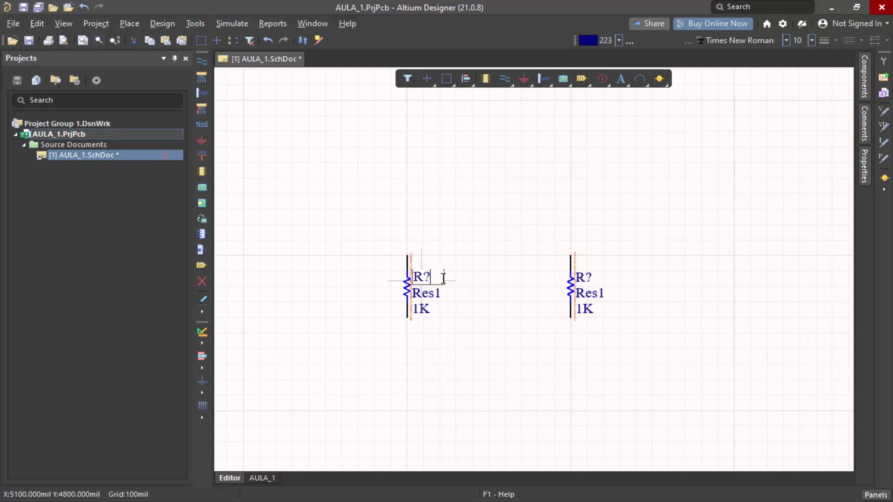
{"action": "key", "text": "BackSpace"}
{"action": "type", "text": "1"}
{"action": "key", "text": "Return"}
Change the designator of the second resistor to R2.
{"action": "left_click", "coordinate": [589, 283]}
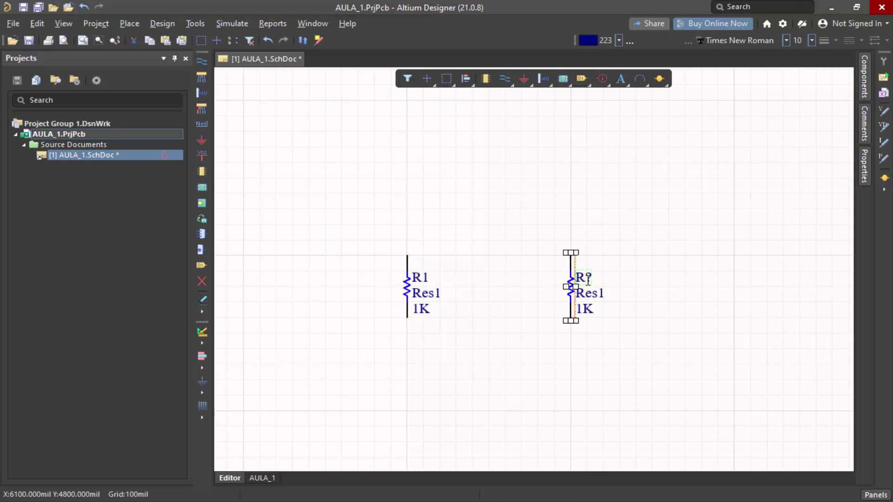
{"action": "left_click", "coordinate": [588, 279]}
{"action": "left_click", "coordinate": [604, 280]}
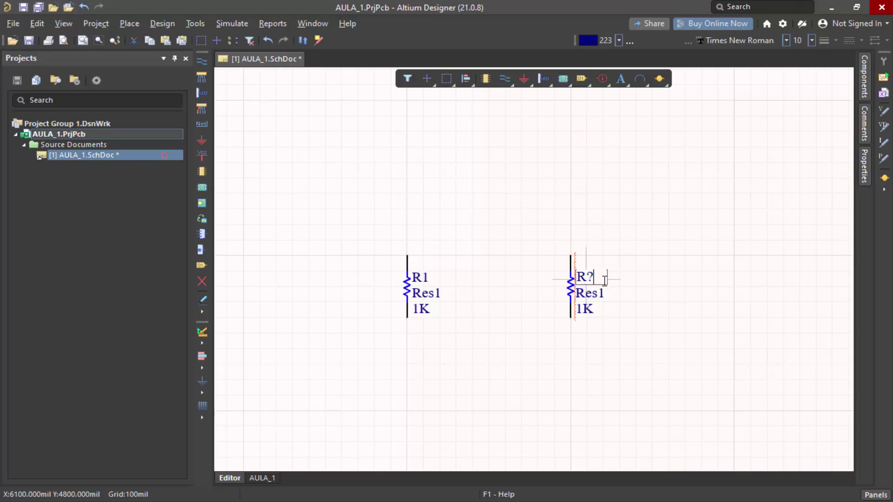
{"action": "key", "text": "BackSpace"}
{"action": "type", "text": "2"}
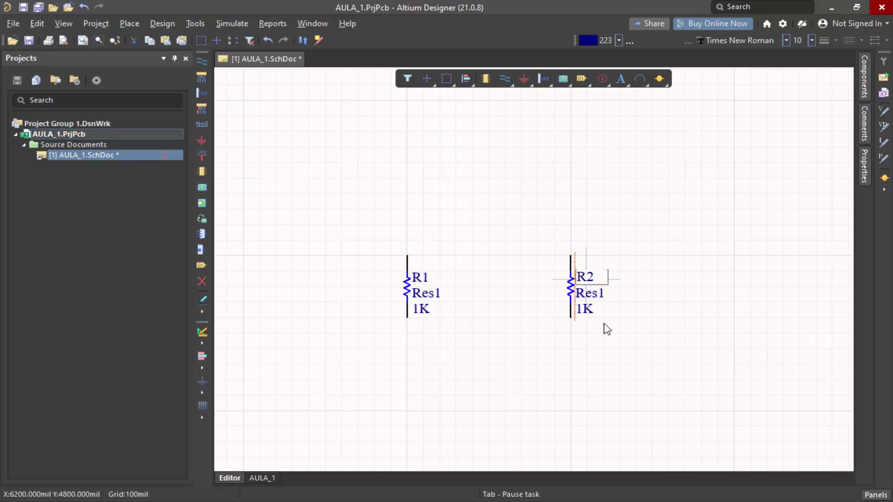
{"action": "key", "text": "Return"}
{"action": "left_click", "coordinate": [516, 394]}
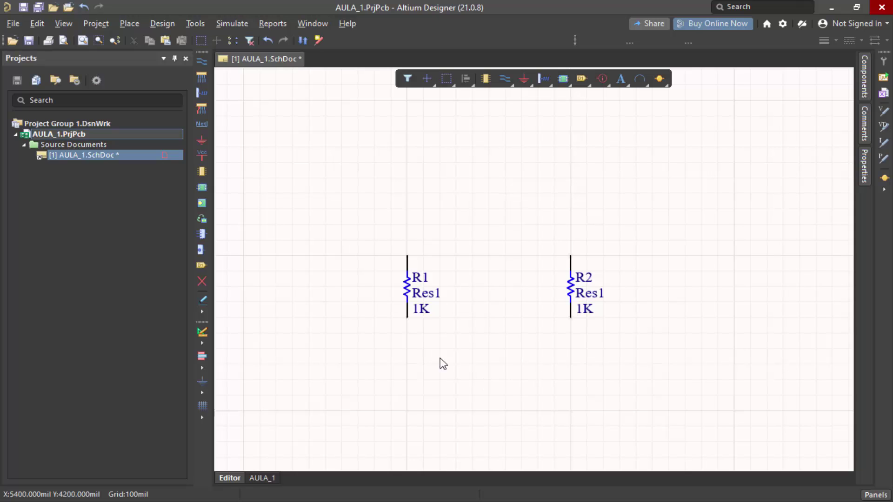
{"action": "left_click", "coordinate": [425, 318]}
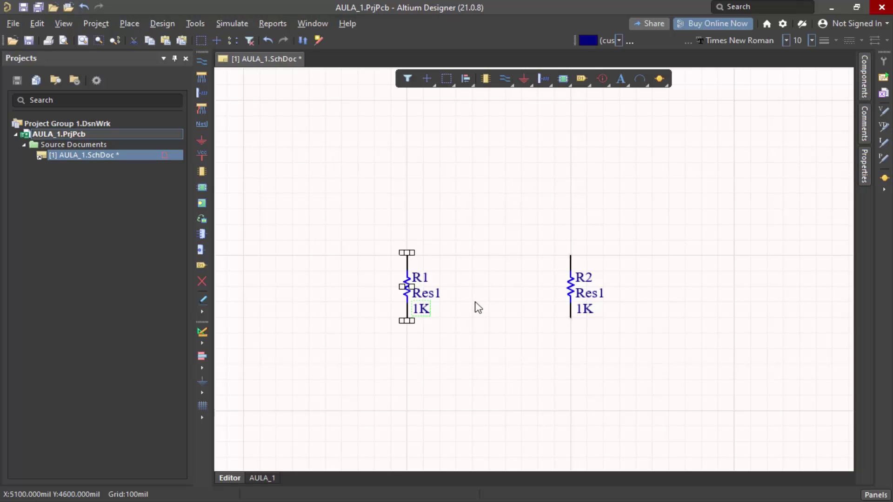
{"action": "left_click", "coordinate": [588, 315]}
{"action": "left_click", "coordinate": [494, 403]}
{"action": "scroll", "coordinate": [515, 313], "scroll_direction": "down", "scroll_amount": 3, "text": "ctrl"}
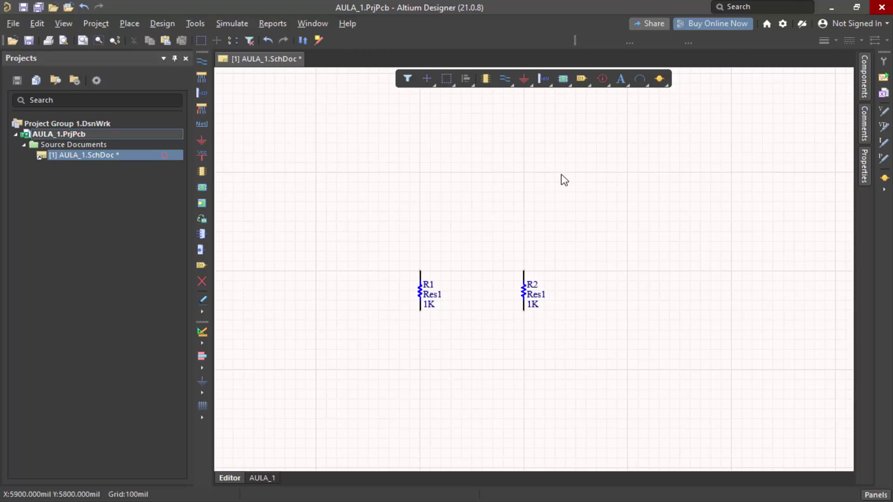
Place a +5 V voltage source about 1000 mil to the left of R1, level with the resistors.
{"action": "left_click", "coordinate": [660, 83]}
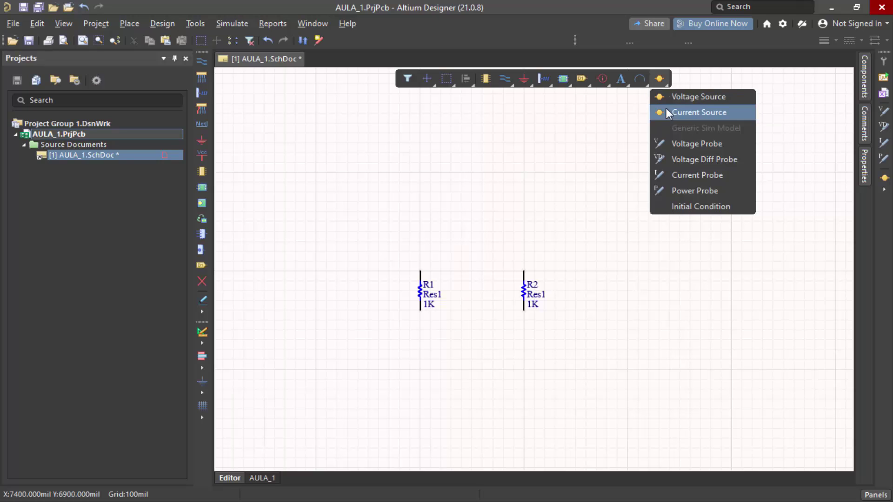
{"action": "left_click", "coordinate": [621, 128]}
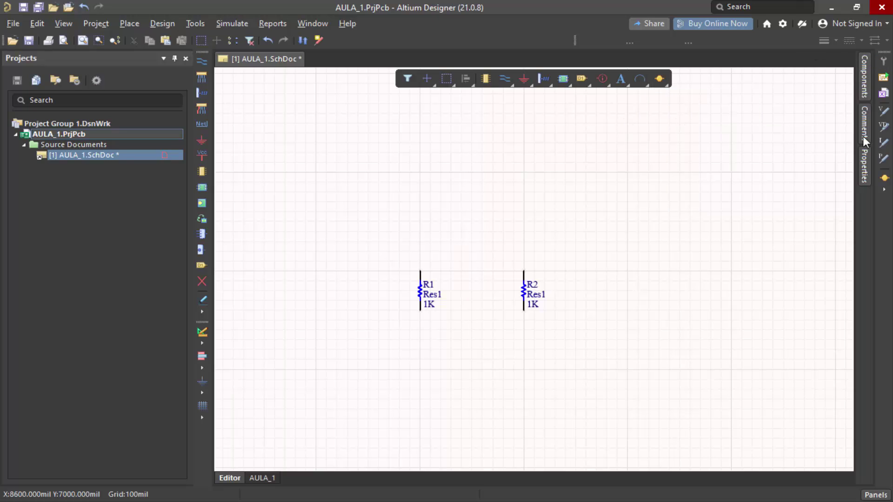
{"action": "left_click", "coordinate": [885, 192]}
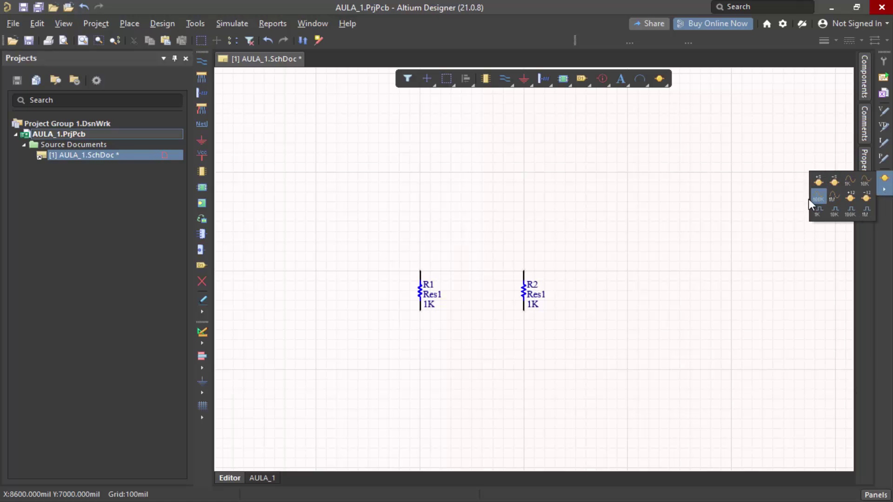
{"action": "left_click", "coordinate": [818, 181]}
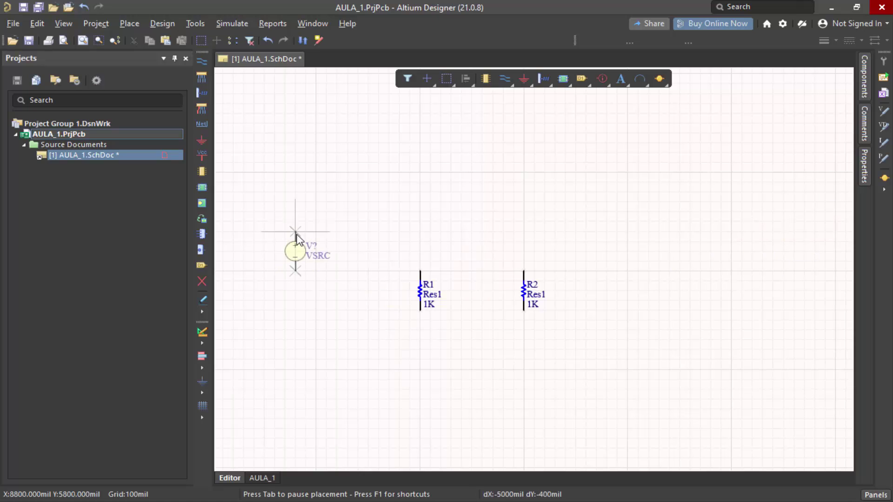
{"action": "left_click", "coordinate": [315, 279]}
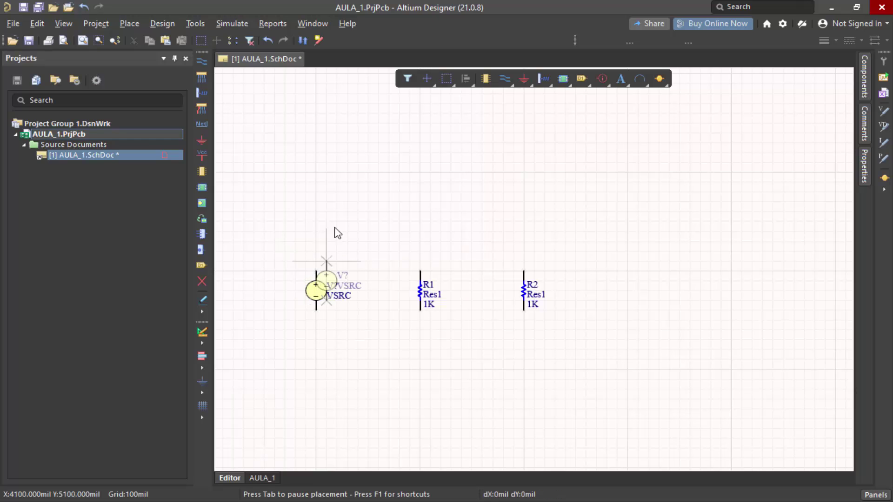
{"action": "key", "text": "Escape"}
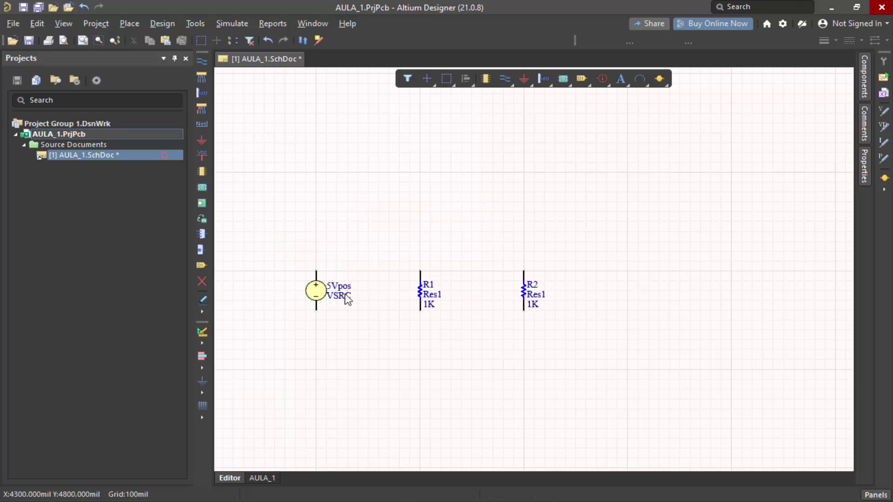
Wire the source's positive terminal across to the upper pin of R2, and join R1's upper pin to that wire.
{"action": "scroll", "coordinate": [343, 299], "scroll_direction": "up", "scroll_amount": 2, "text": "ctrl"}
{"action": "scroll", "coordinate": [328, 305], "scroll_direction": "down", "scroll_amount": 3, "text": "ctrl"}
{"action": "scroll", "coordinate": [309, 291], "scroll_direction": "up", "scroll_amount": 1, "text": "ctrl"}
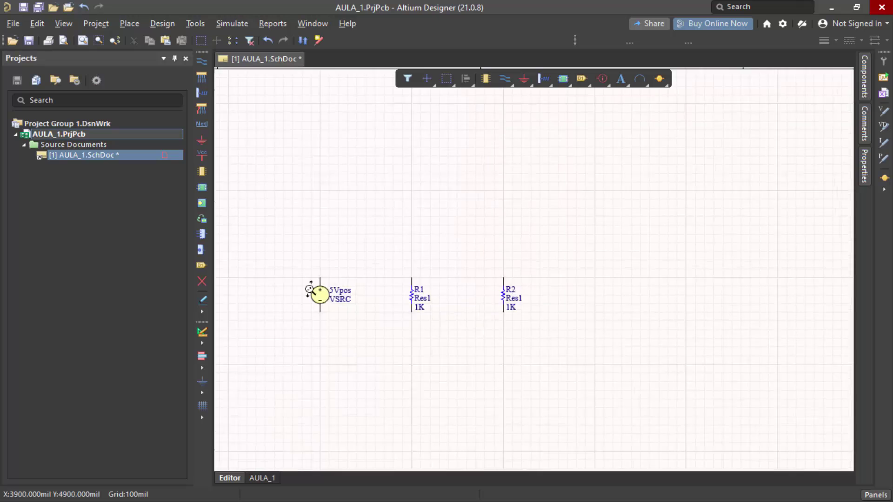
{"action": "scroll", "coordinate": [309, 291], "scroll_direction": "up", "scroll_amount": 2, "text": "ctrl"}
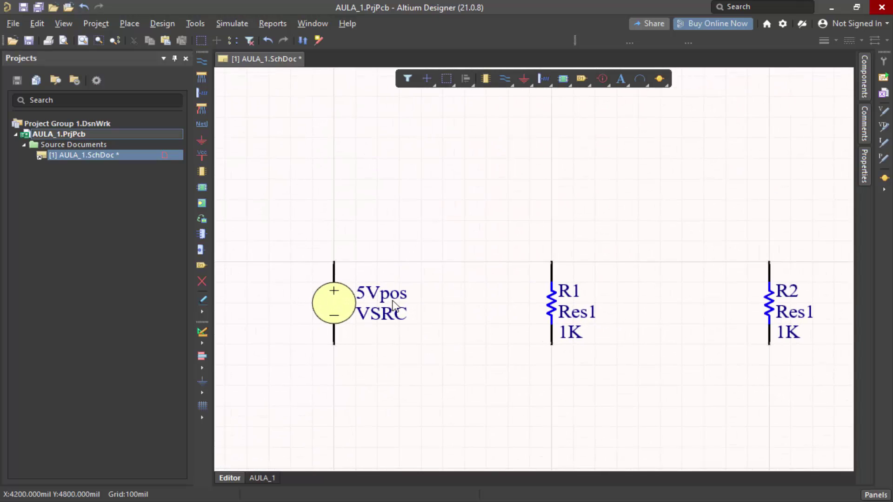
{"action": "scroll", "coordinate": [501, 307], "scroll_direction": "down", "scroll_amount": 3, "text": "ctrl"}
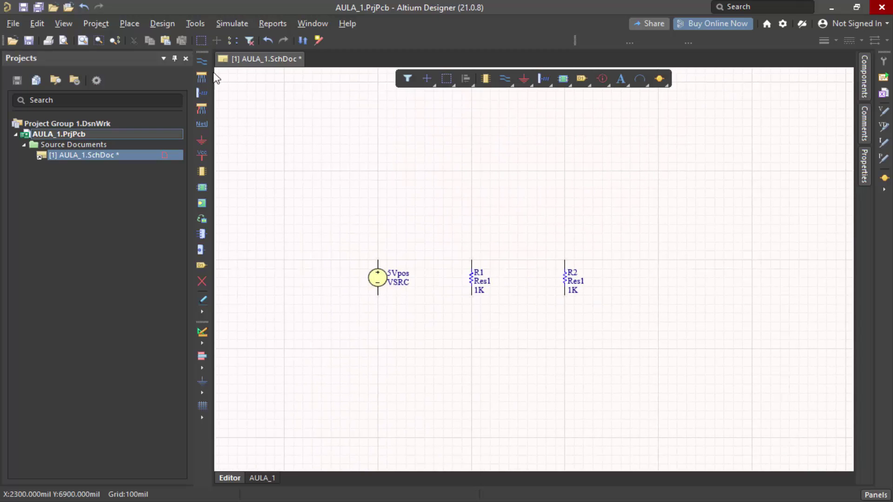
{"action": "left_click", "coordinate": [201, 61]}
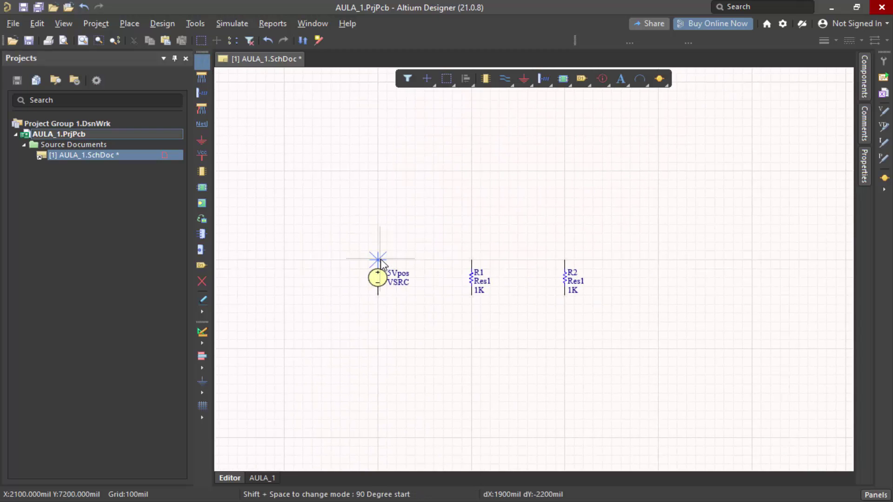
{"action": "left_click", "coordinate": [378, 225]}
{"action": "key", "text": "space"}
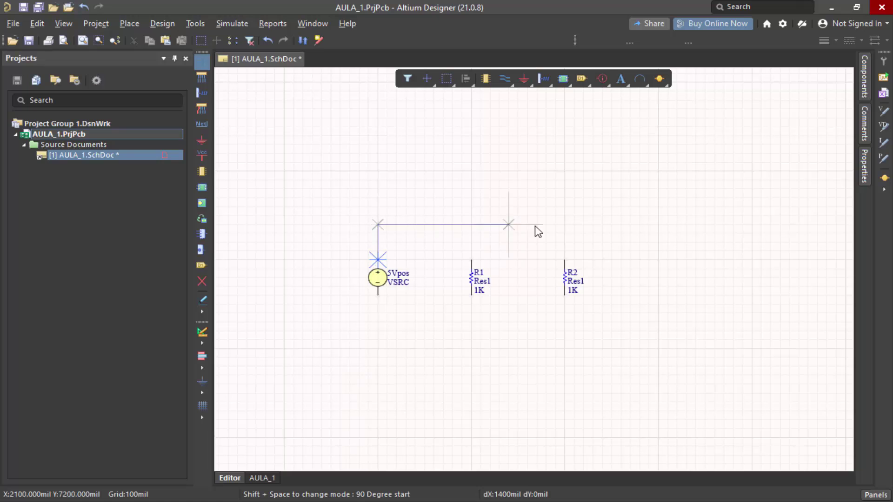
{"action": "left_click", "coordinate": [565, 260]}
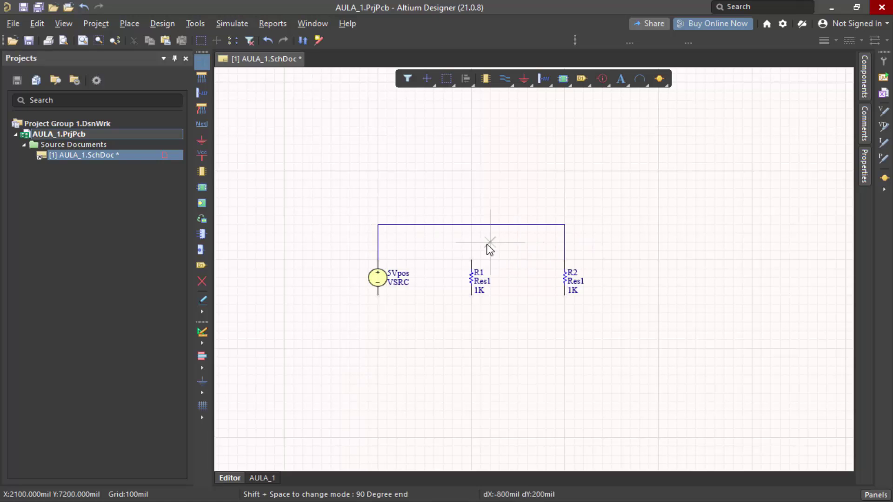
{"action": "left_click", "coordinate": [471, 259]}
{"action": "left_click", "coordinate": [471, 225]}
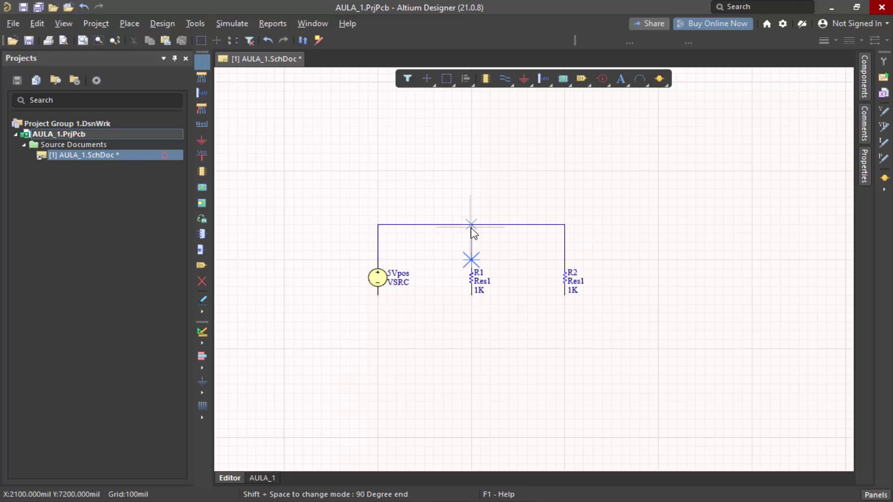
Wire the source's negative terminal around to the lower pin of R2, and join R1's lower pin to that wire.
{"action": "left_click", "coordinate": [377, 295]}
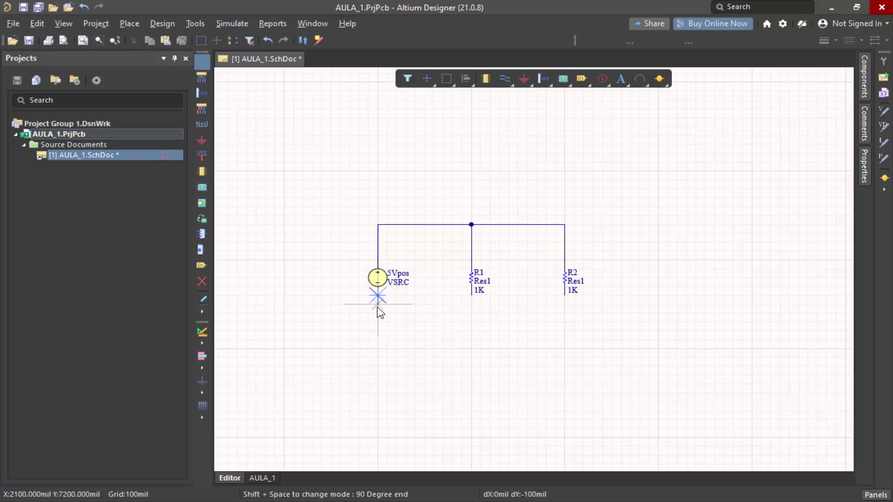
{"action": "left_click", "coordinate": [378, 349]}
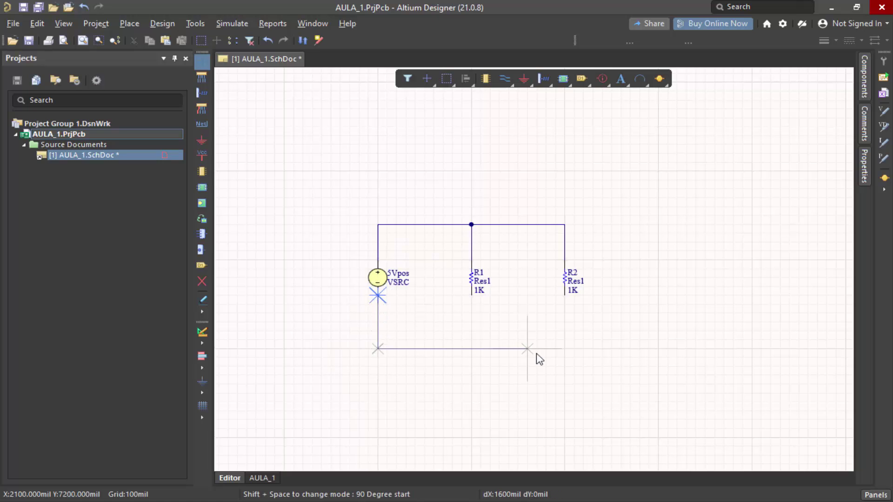
{"action": "left_click", "coordinate": [564, 349]}
{"action": "left_click", "coordinate": [565, 295]}
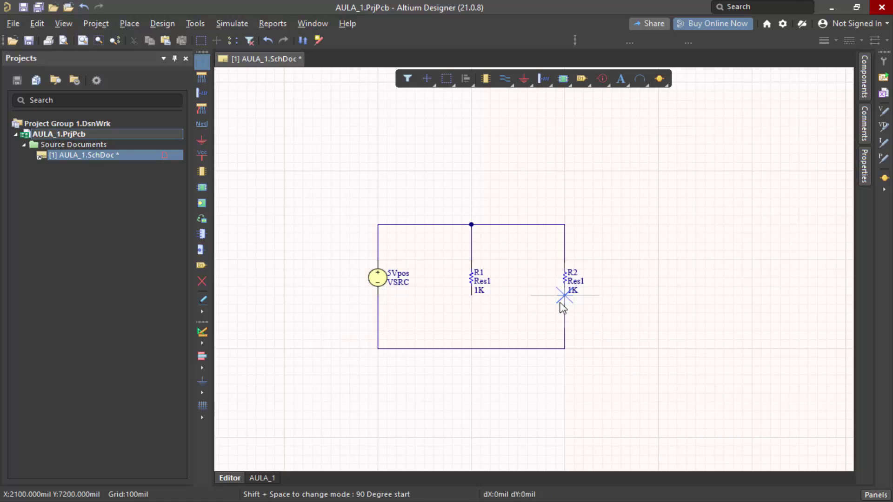
{"action": "left_click", "coordinate": [471, 296]}
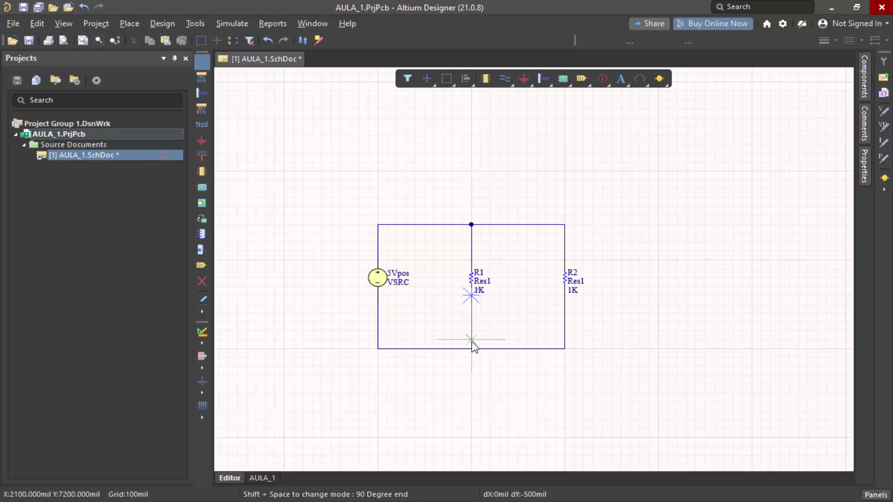
{"action": "left_click", "coordinate": [471, 349]}
{"action": "key", "text": "Escape"}
{"action": "left_click", "coordinate": [623, 335]}
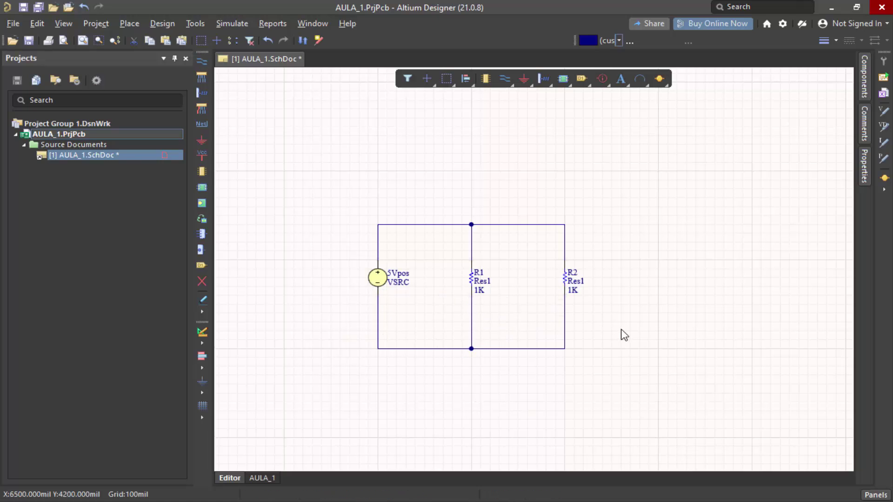
Place a GND power port on the lower junction beneath R1.
{"action": "scroll", "coordinate": [444, 285], "scroll_direction": "up", "scroll_amount": 2, "text": "ctrl"}
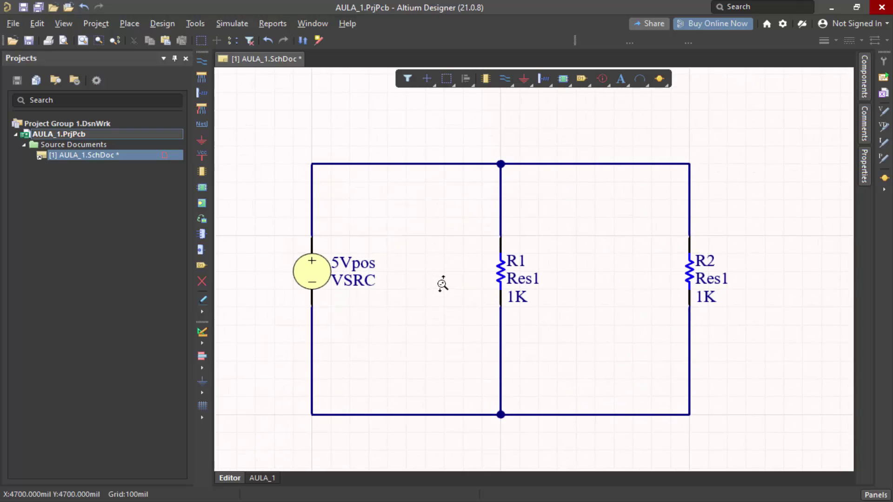
{"action": "scroll", "coordinate": [444, 285], "scroll_direction": "down", "scroll_amount": 1, "text": "ctrl"}
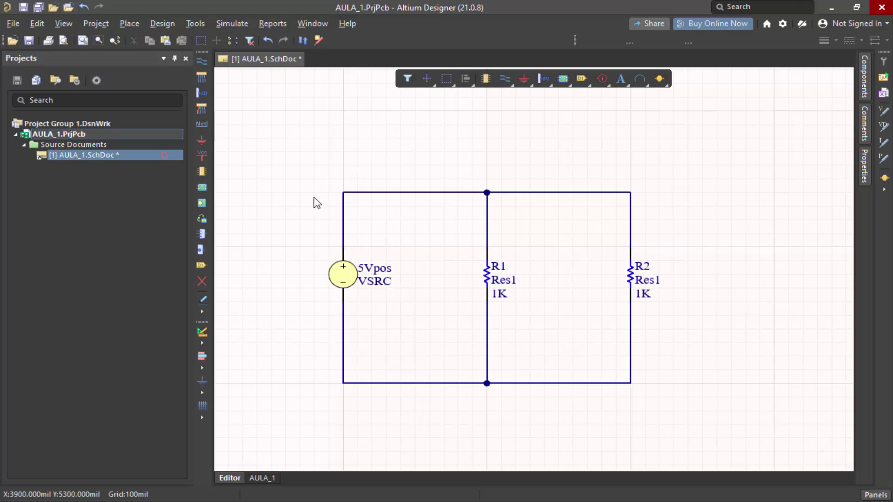
{"action": "left_click", "coordinate": [201, 140]}
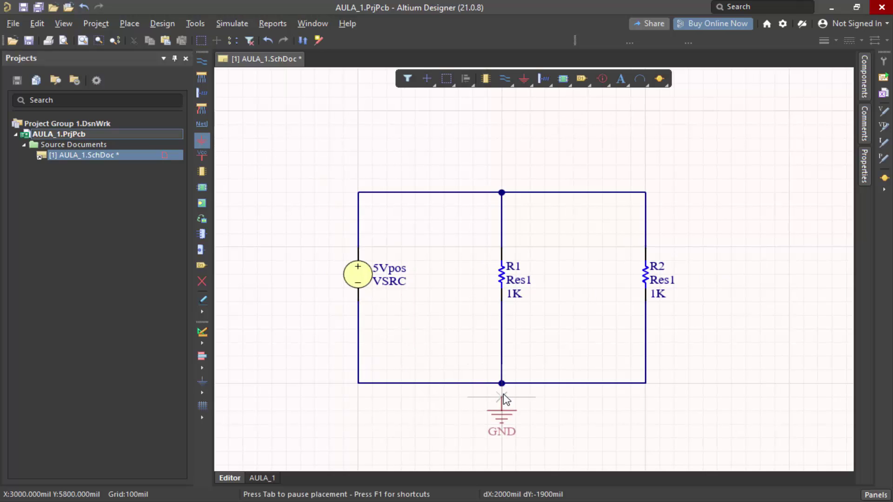
{"action": "left_click", "coordinate": [501, 384]}
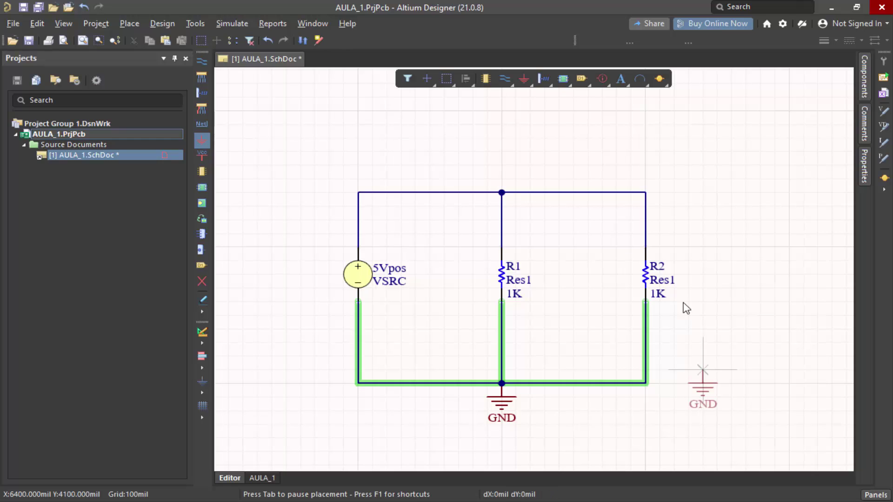
{"action": "key", "text": "Escape"}
{"action": "left_click", "coordinate": [667, 255]}
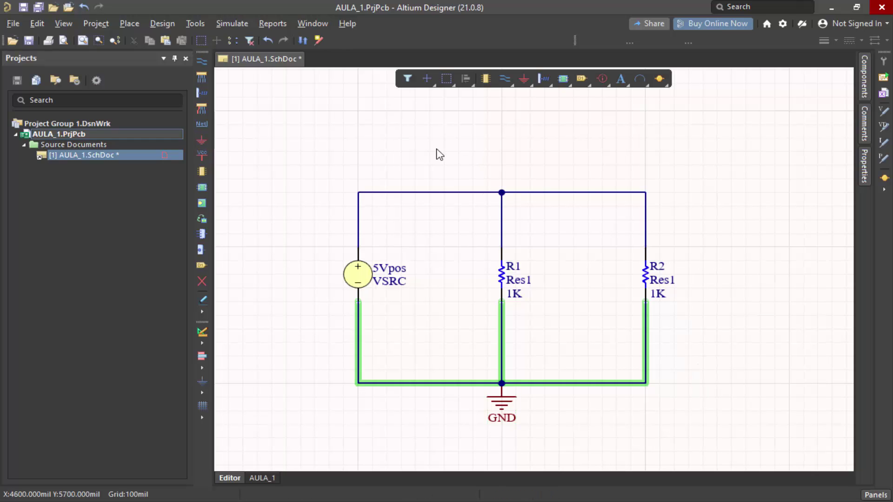
Highlight the upper net joining the source's positive terminal, R1 and R2 with the Red net color.
{"action": "scroll", "coordinate": [436, 151], "scroll_direction": "down", "scroll_amount": 1, "text": "ctrl"}
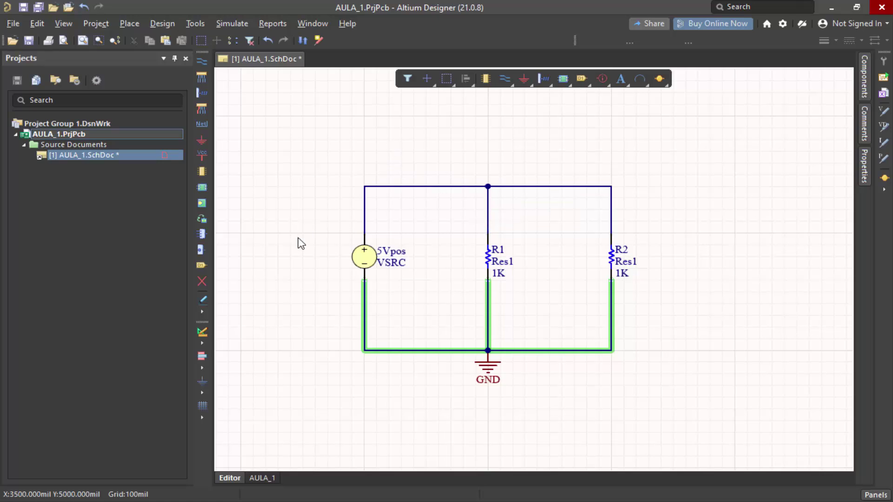
{"action": "left_click", "coordinate": [204, 311]}
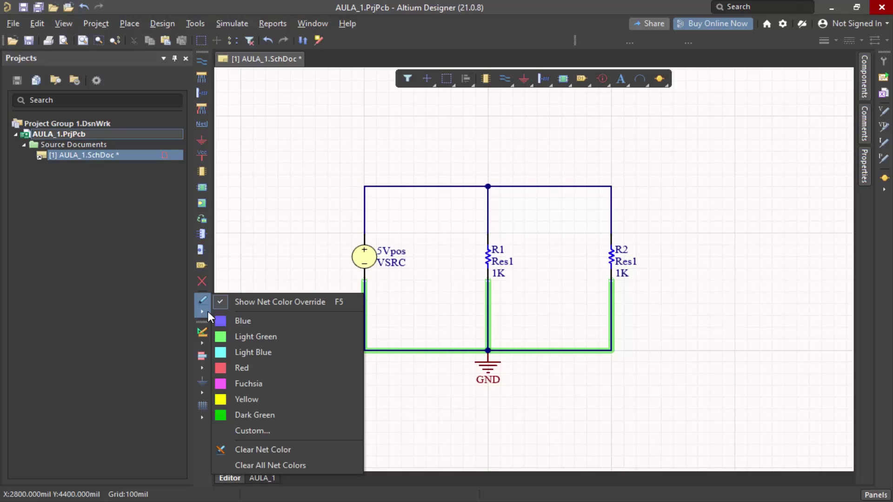
{"action": "left_click", "coordinate": [231, 352]}
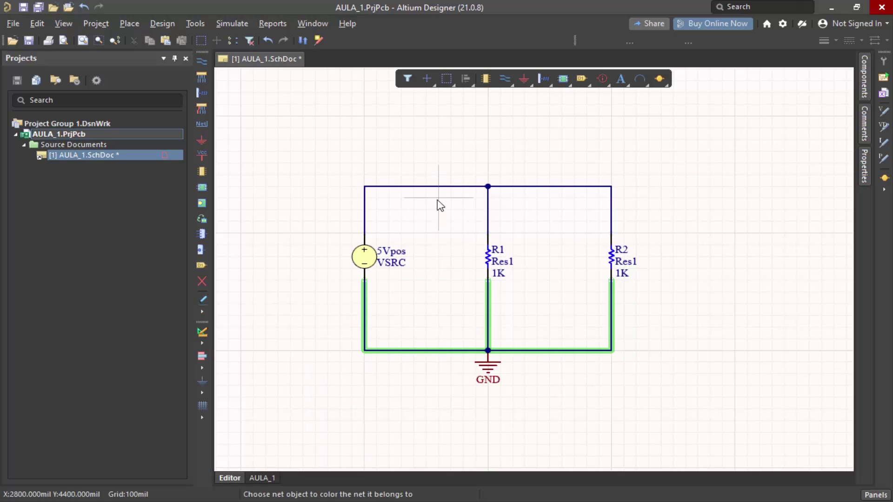
{"action": "left_click", "coordinate": [439, 187]}
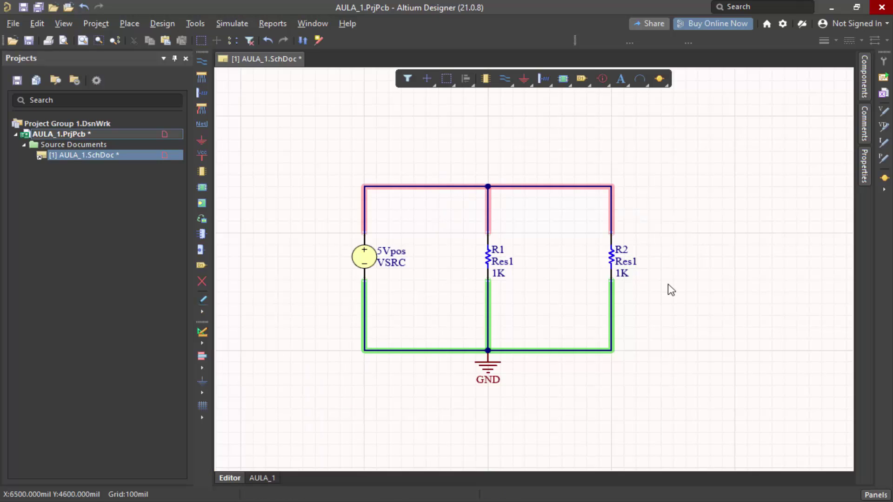
Save the AULA_1.SchDoc schematic.
{"action": "middle_click_drag", "start_coordinate": [518, 309], "coordinate": [525, 313]}
{"action": "right_click_drag", "start_coordinate": [526, 313], "coordinate": [572, 312]}
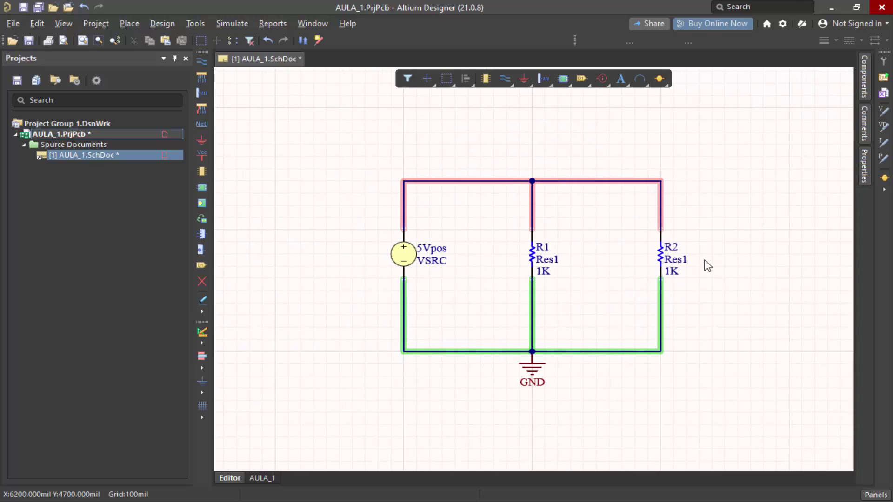
{"action": "right_click_drag", "start_coordinate": [717, 269], "coordinate": [697, 272]}
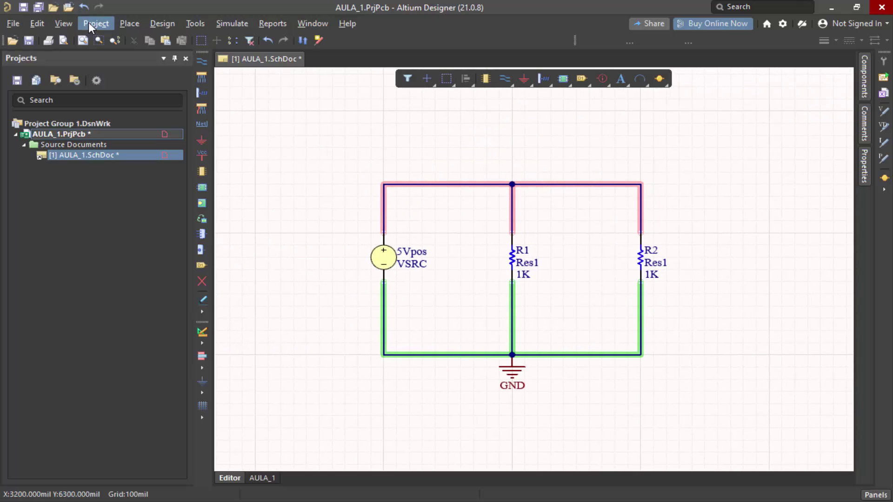
{"action": "left_click", "coordinate": [23, 7]}
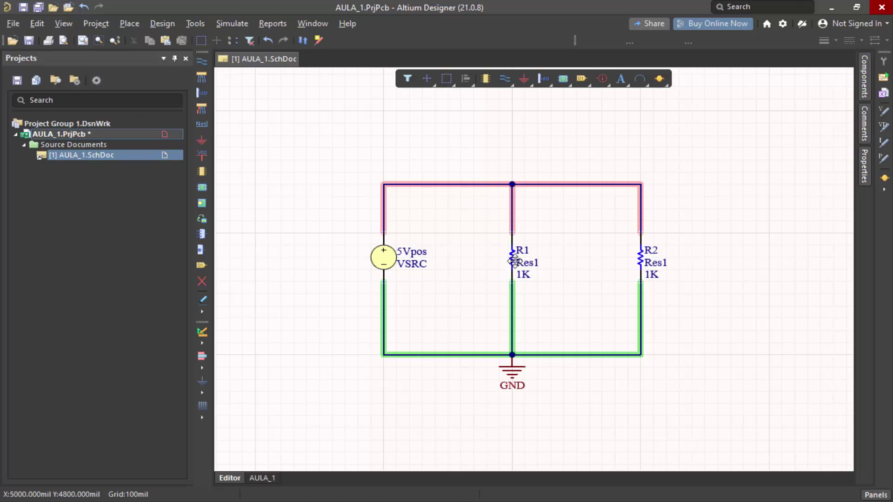
{"action": "left_click", "coordinate": [511, 263]}
{"action": "left_click", "coordinate": [641, 265]}
{"action": "left_click", "coordinate": [686, 261]}
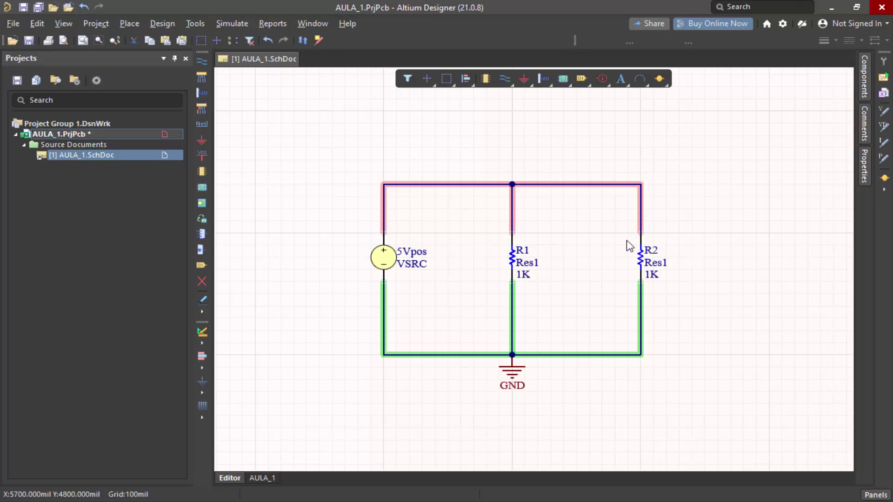
{"action": "right_click_drag", "start_coordinate": [686, 263], "coordinate": [667, 265]}
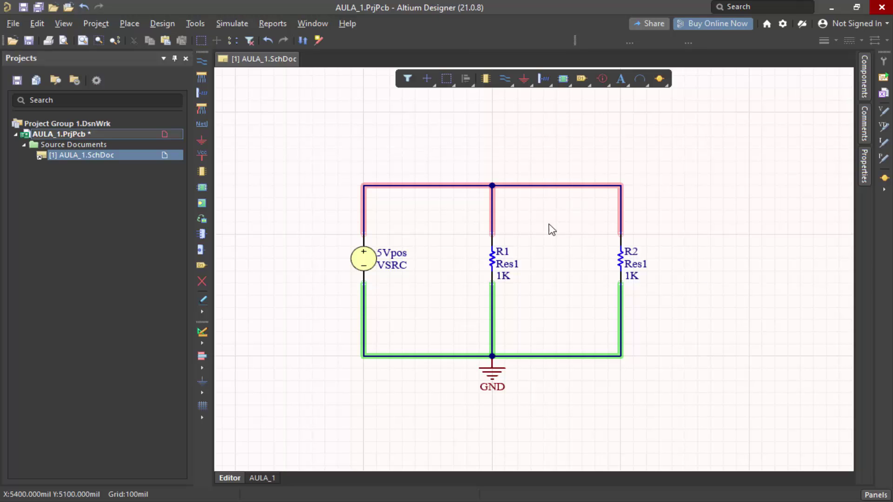
{"action": "scroll", "coordinate": [550, 224], "scroll_direction": "down", "scroll_amount": 1, "text": "ctrl"}
{"action": "right_click_drag", "start_coordinate": [551, 224], "coordinate": [571, 230]}
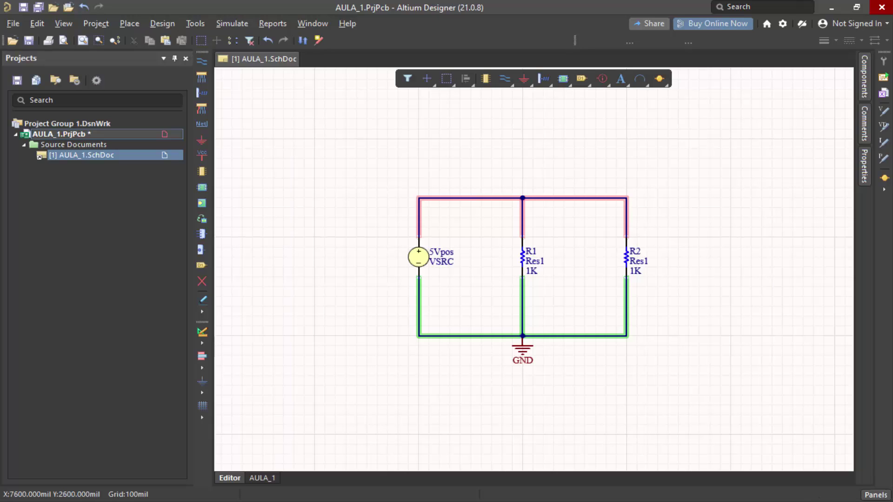
Open the Simulation Dashboard for the schematic.
{"action": "left_click", "coordinate": [878, 496]}
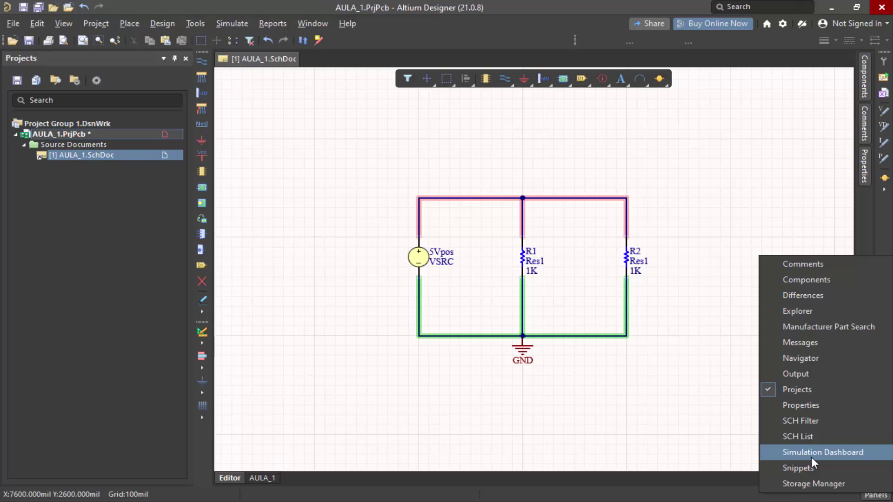
{"action": "left_click", "coordinate": [846, 454]}
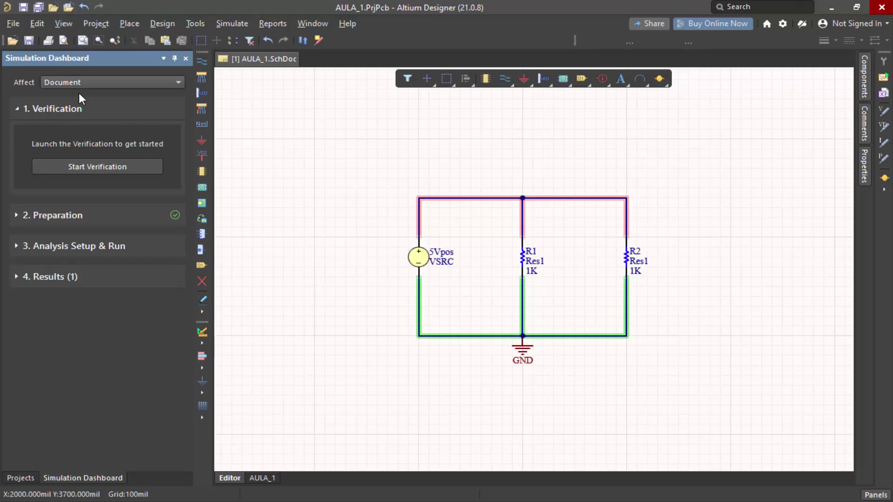
Choose Document as the scope that the simulation affects.
{"action": "left_click", "coordinate": [178, 83]}
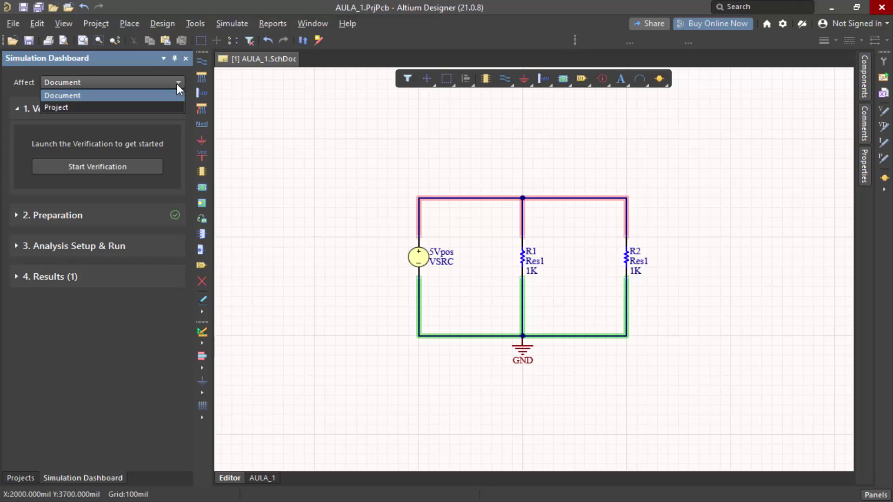
{"action": "left_click", "coordinate": [72, 95]}
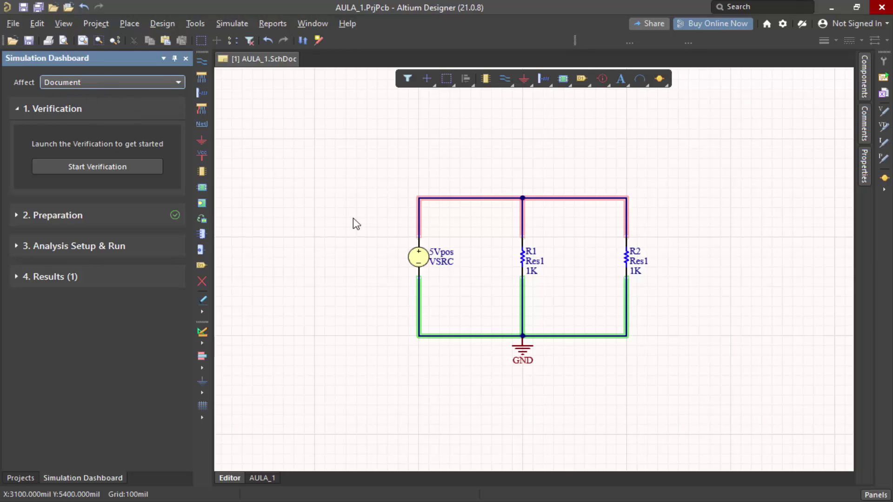
{"action": "scroll", "coordinate": [358, 223], "scroll_direction": "down", "scroll_amount": 2, "text": "ctrl"}
{"action": "middle_click_drag", "start_coordinate": [357, 222], "coordinate": [377, 212]}
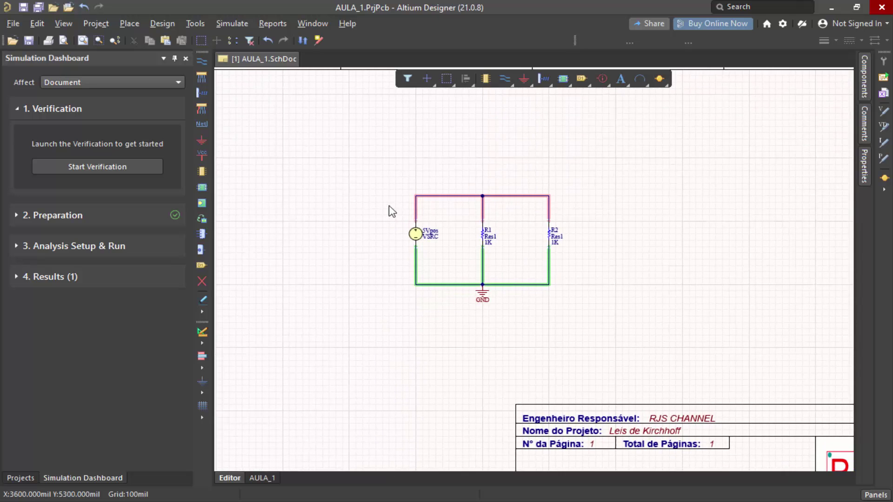
{"action": "left_click", "coordinate": [30, 6]}
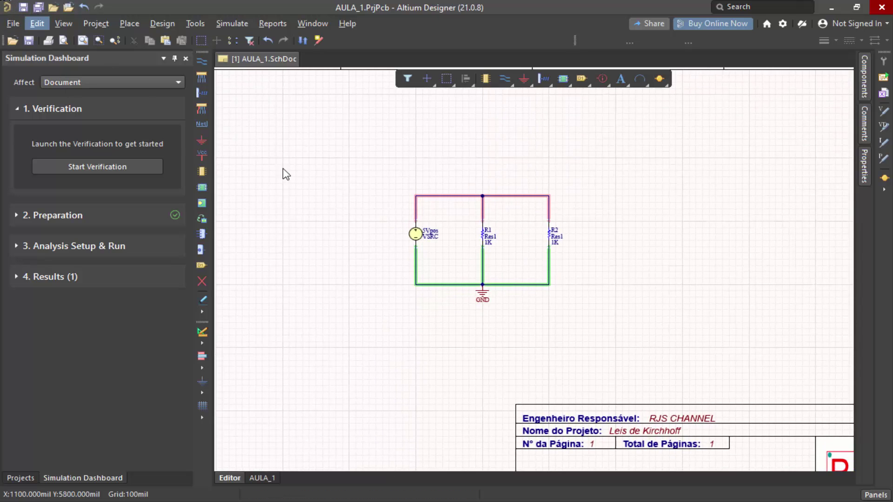
{"action": "scroll", "coordinate": [415, 237], "scroll_direction": "down", "scroll_amount": 1, "text": "ctrl"}
{"action": "right_click_drag", "start_coordinate": [362, 243], "coordinate": [361, 248]}
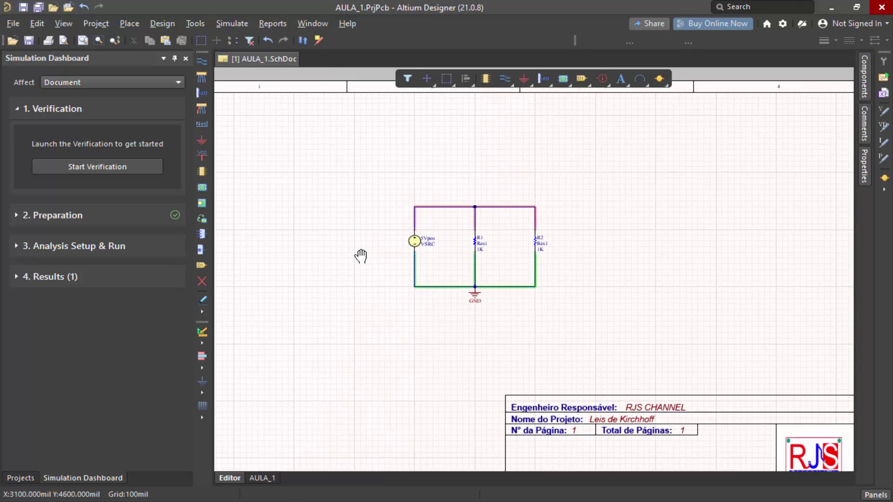
{"action": "left_click", "coordinate": [87, 82]}
{"action": "left_click", "coordinate": [88, 83]}
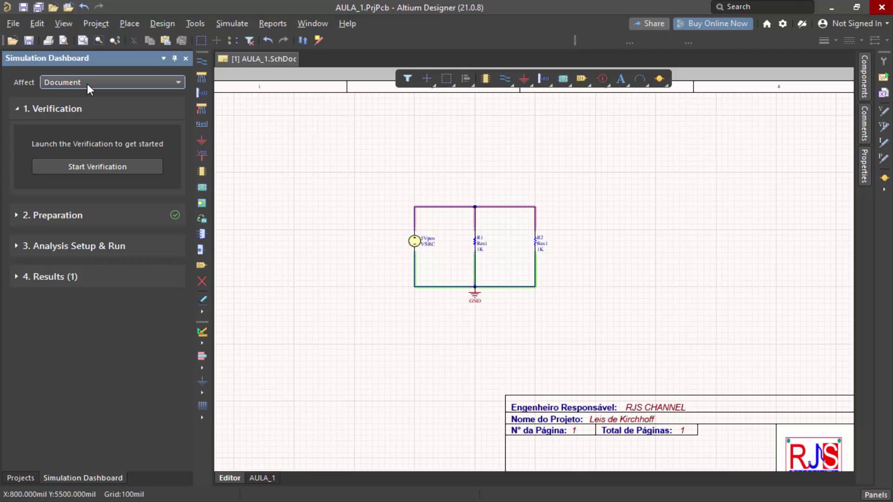
{"action": "left_click", "coordinate": [356, 245]}
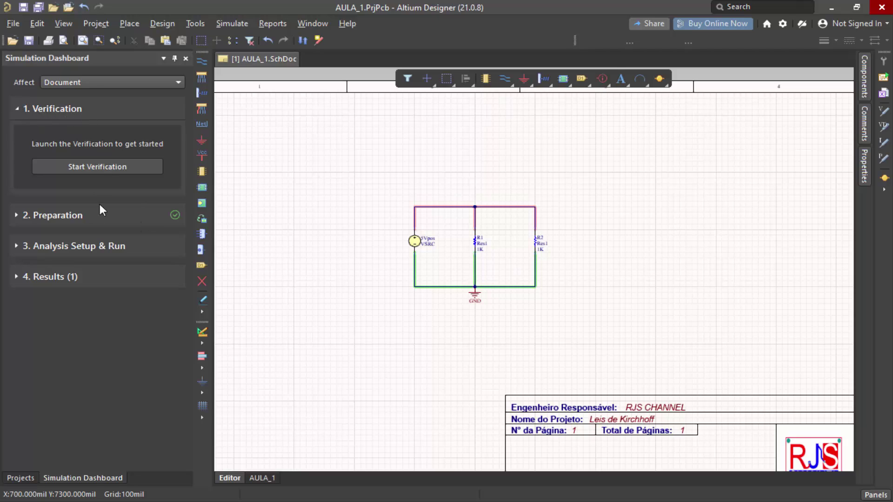
Run the simulation verification and review the Electrical Rule Check and Simulation Models entries.
{"action": "left_click", "coordinate": [110, 167]}
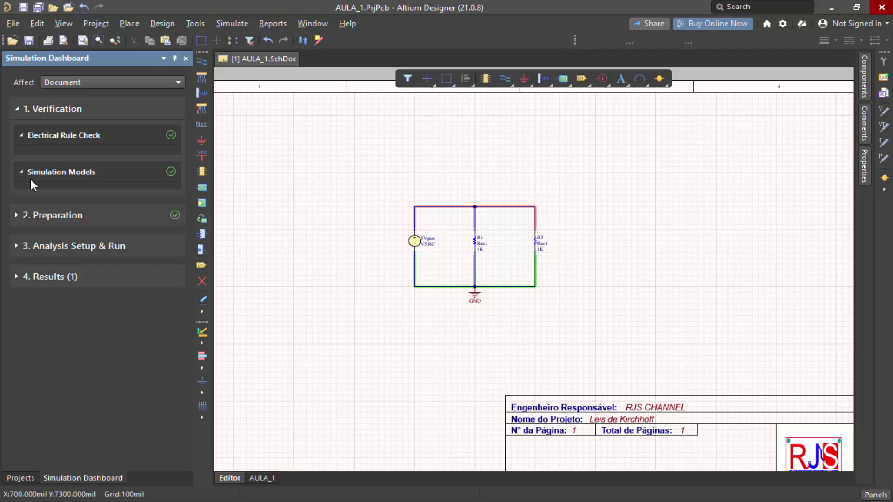
{"action": "left_click", "coordinate": [568, 255]}
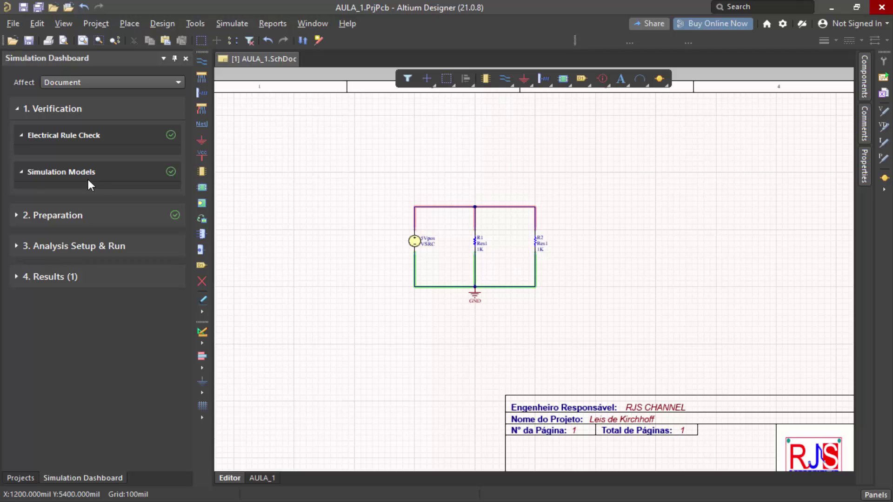
{"action": "left_click", "coordinate": [22, 170]}
{"action": "left_click", "coordinate": [43, 171]}
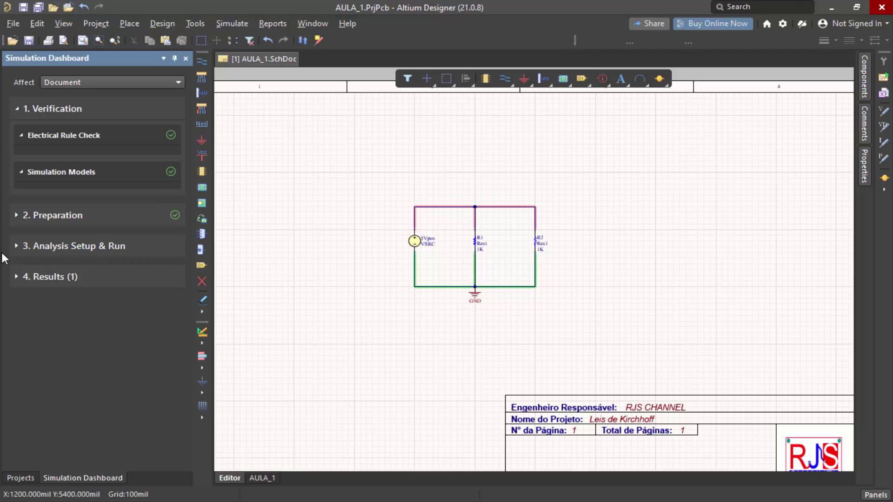
Expand the Preparation section, set the Simulation Dashboard to auto-hide, and locate the 5Vpos source on the schematic from the simulation sources.
{"action": "left_click", "coordinate": [17, 216]}
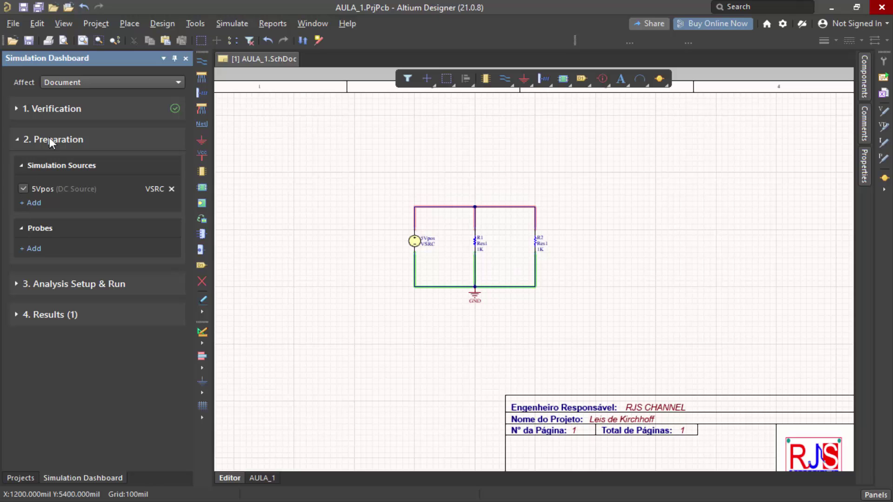
{"action": "left_click", "coordinate": [175, 58]}
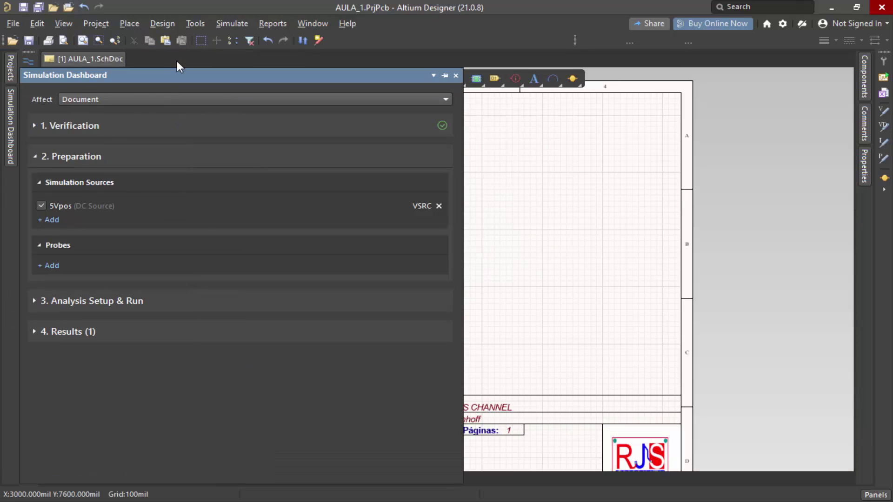
{"action": "left_click", "coordinate": [72, 207]}
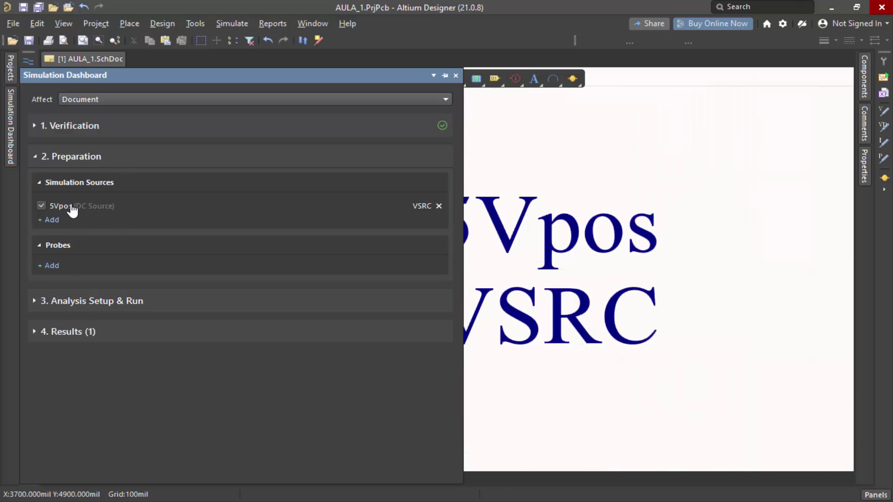
{"action": "scroll", "coordinate": [650, 297], "scroll_direction": "down", "scroll_amount": 1, "text": "ctrl"}
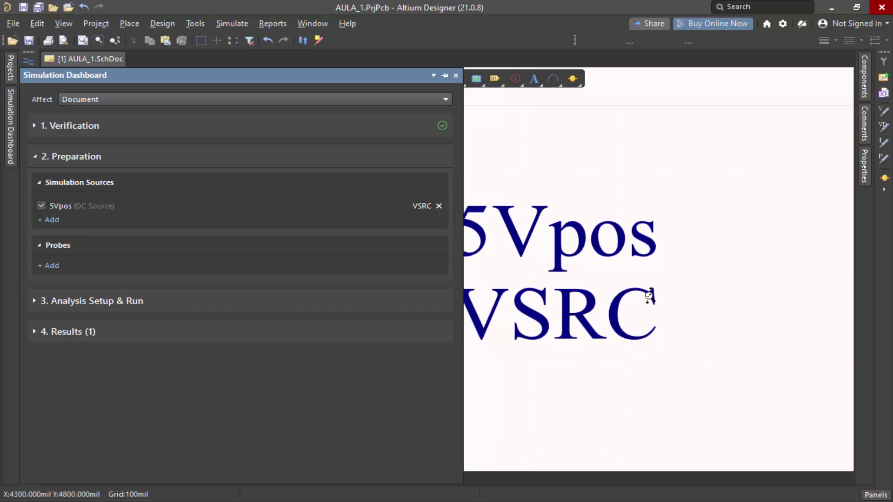
{"action": "scroll", "coordinate": [650, 296], "scroll_direction": "down", "scroll_amount": 3, "text": "ctrl"}
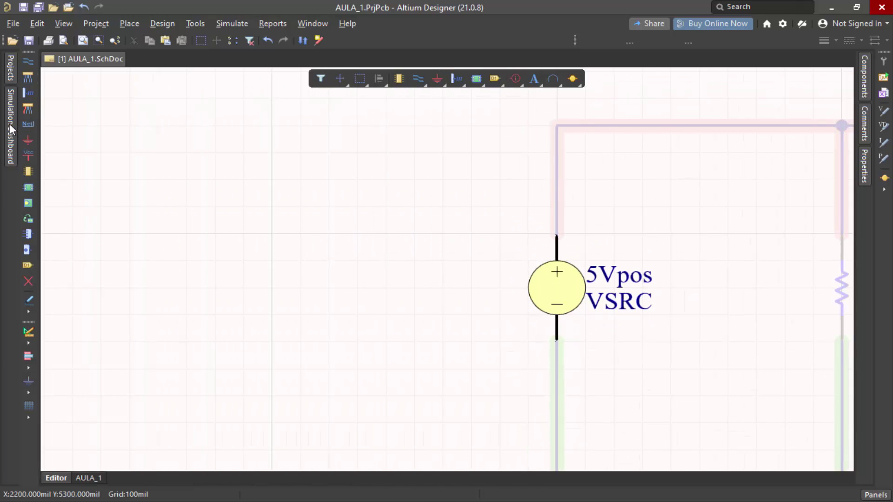
{"action": "left_click", "coordinate": [10, 128]}
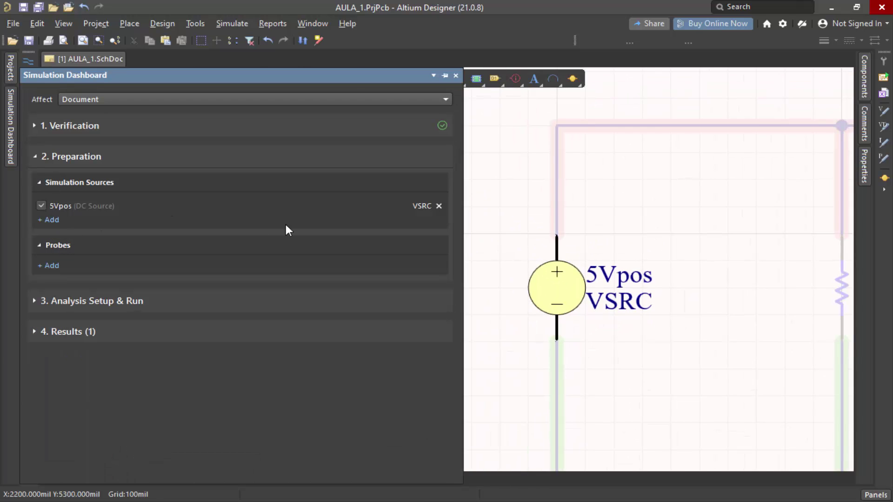
{"action": "scroll", "coordinate": [686, 277], "scroll_direction": "down", "scroll_amount": 3, "text": "ctrl"}
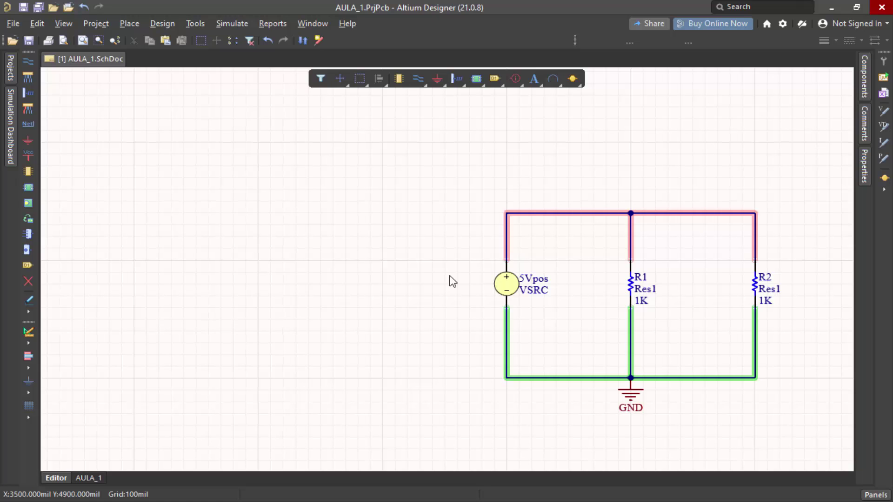
{"action": "left_click", "coordinate": [14, 148]}
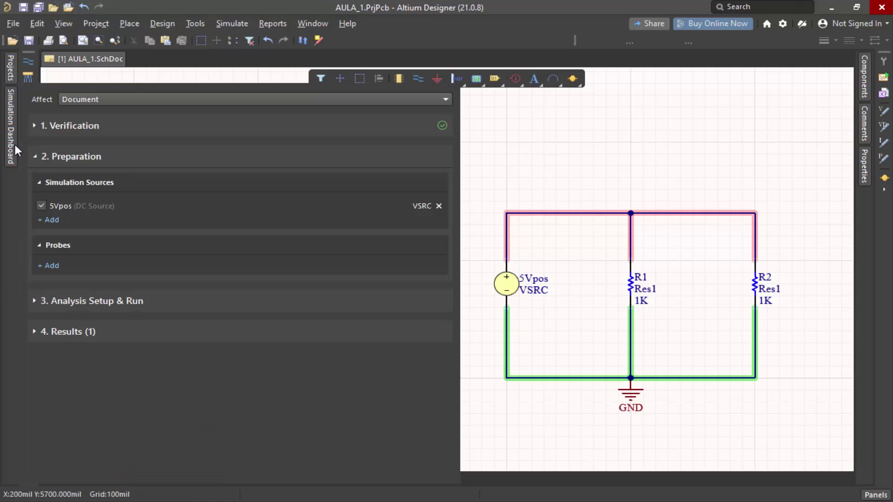
Set the Operating Point analysis to display Voltage and Current on the schematic.
{"action": "left_click", "coordinate": [35, 299]}
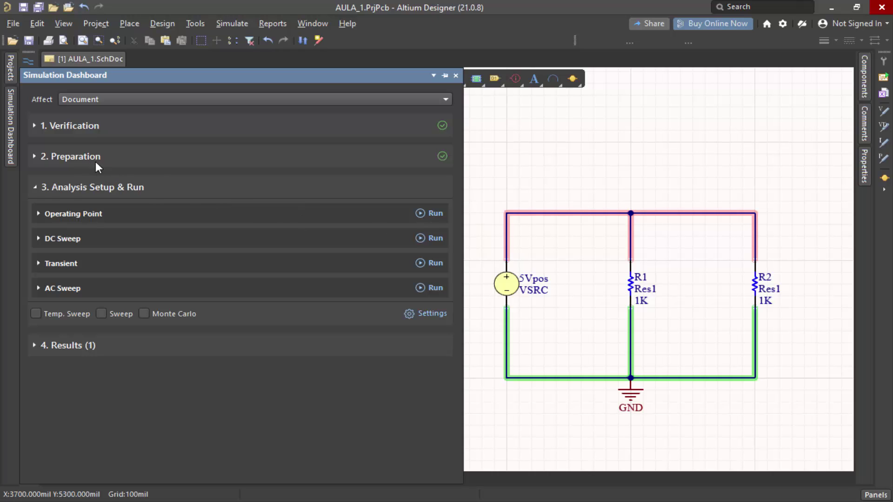
{"action": "left_click", "coordinate": [38, 263]}
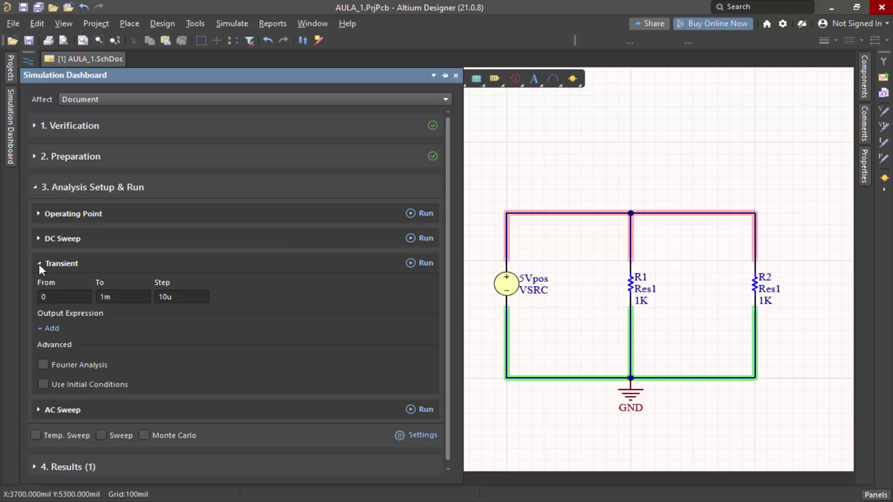
{"action": "left_click", "coordinate": [39, 264]}
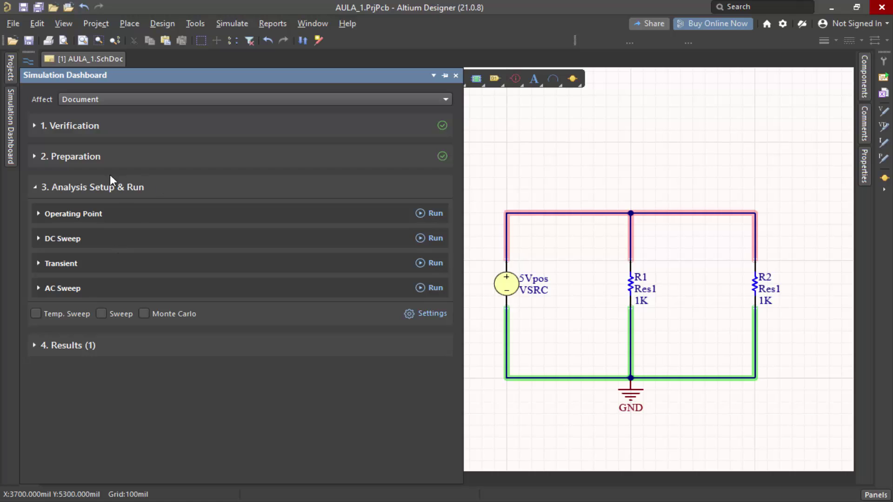
{"action": "left_click", "coordinate": [39, 213]}
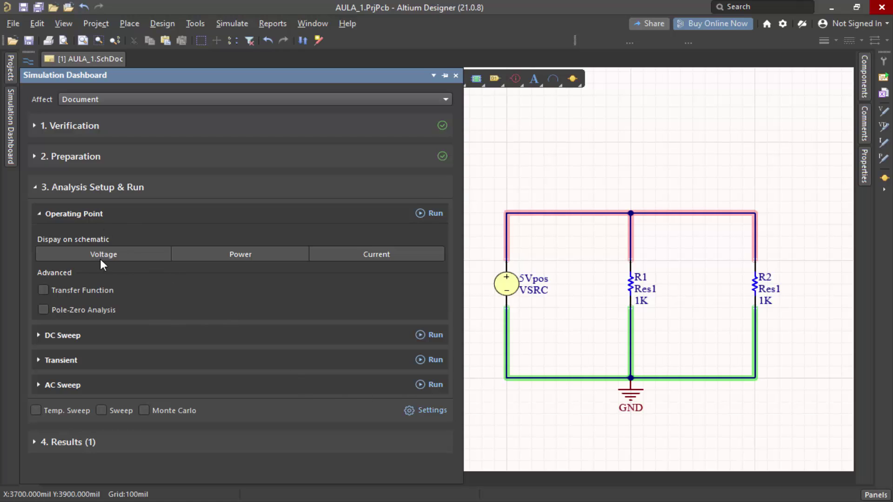
{"action": "left_click", "coordinate": [121, 257]}
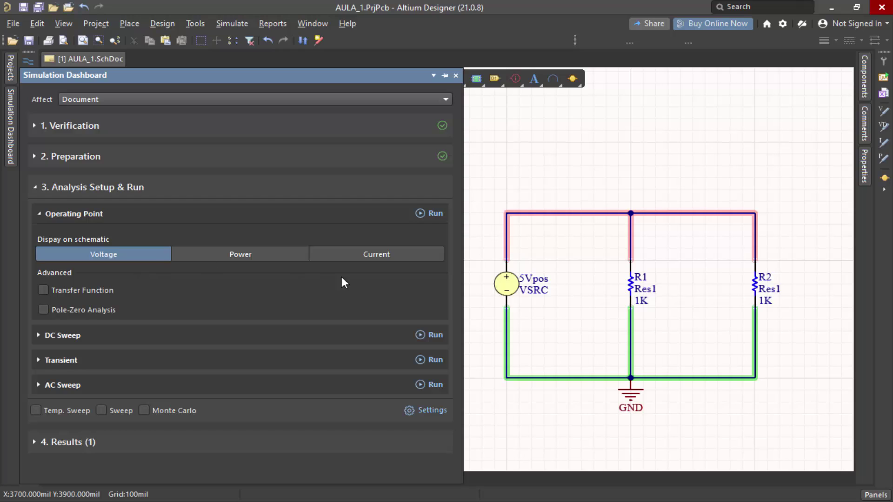
{"action": "left_click", "coordinate": [389, 255]}
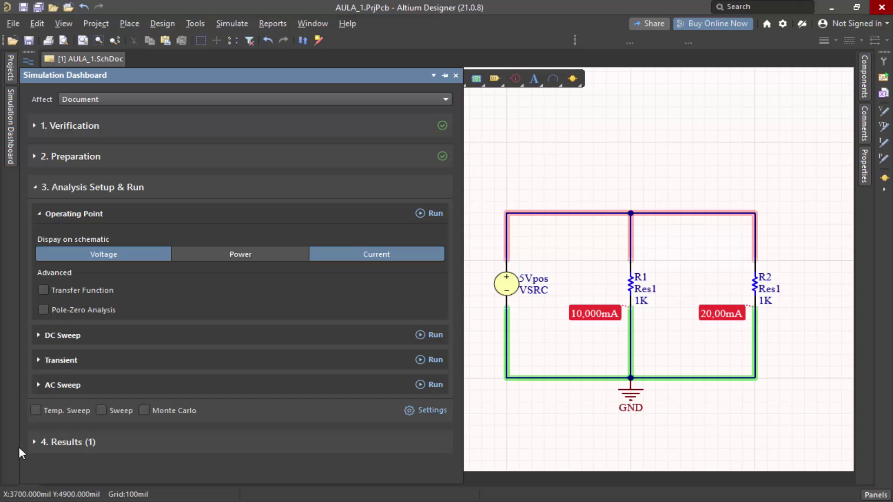
Delete the old Operating Point entry from the simulation results.
{"action": "left_click", "coordinate": [37, 442]}
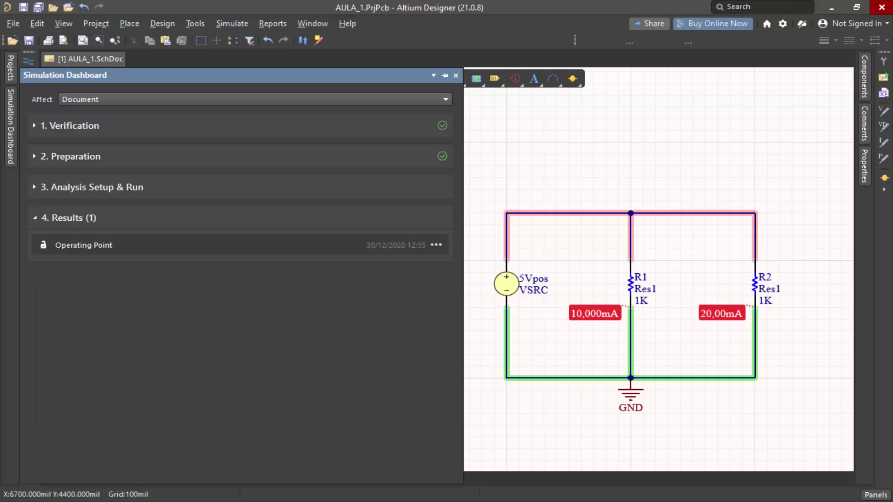
{"action": "left_click", "coordinate": [437, 245]}
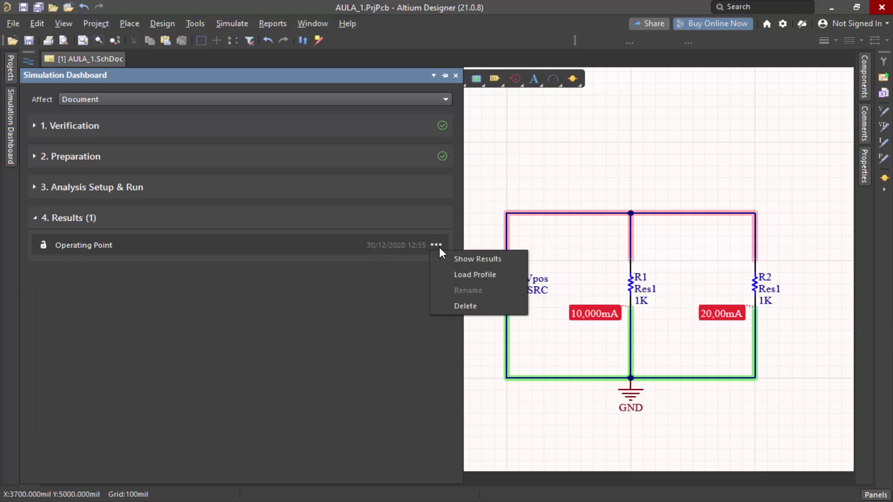
{"action": "left_click", "coordinate": [465, 306]}
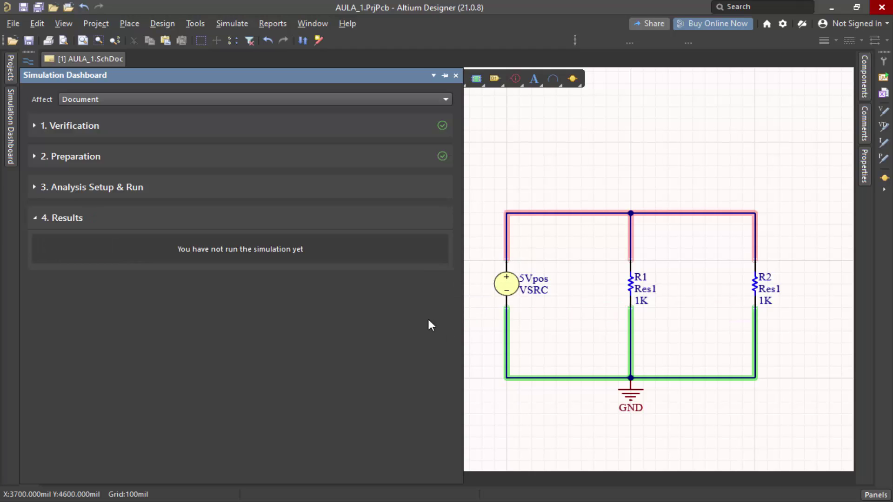
Review the Preparation sources and run the Operating Point analysis.
{"action": "left_click", "coordinate": [35, 156]}
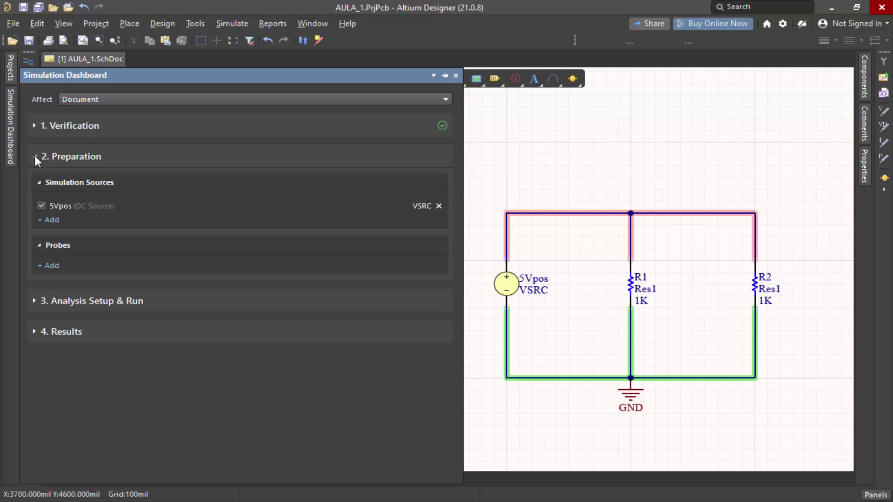
{"action": "left_click", "coordinate": [35, 302]}
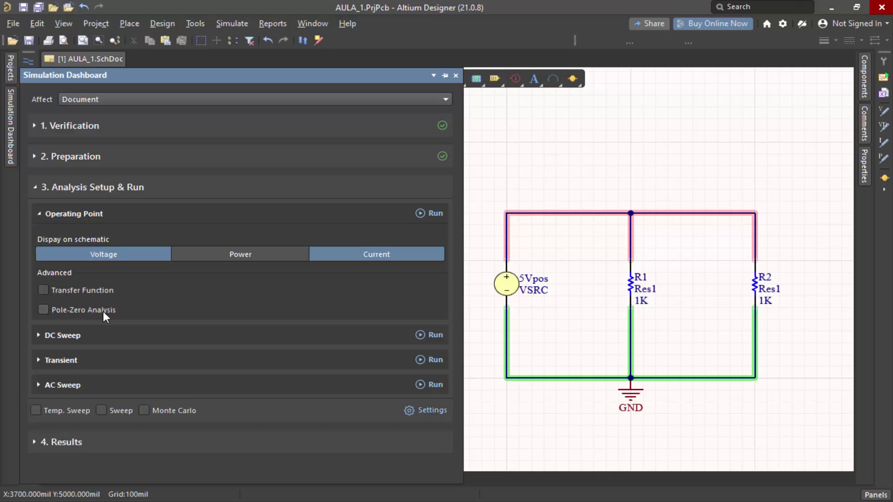
{"action": "left_click", "coordinate": [422, 217]}
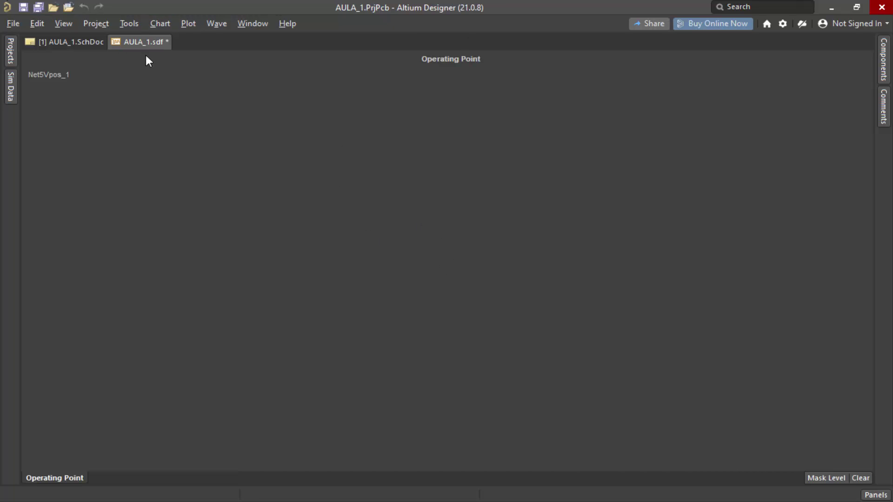
Return to the AULA_1.SchDoc schematic and turn off the Operating Point analysis's Current display.
{"action": "left_click", "coordinate": [73, 45]}
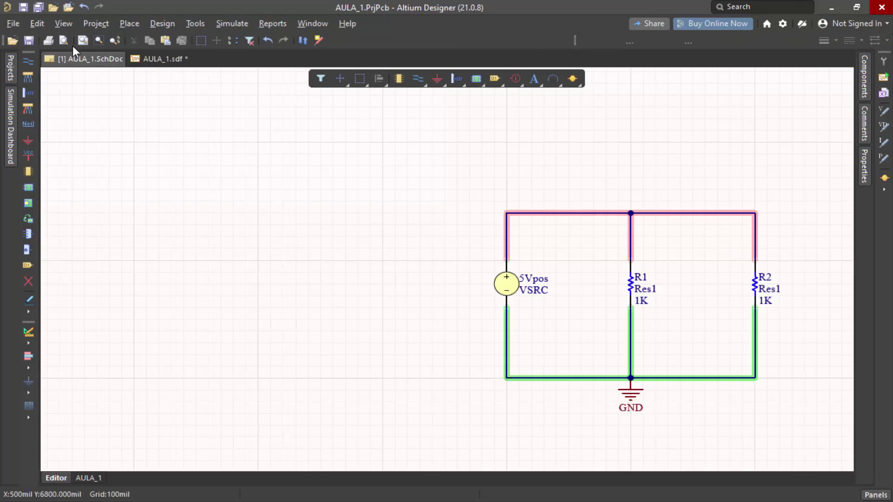
{"action": "left_click", "coordinate": [470, 286]}
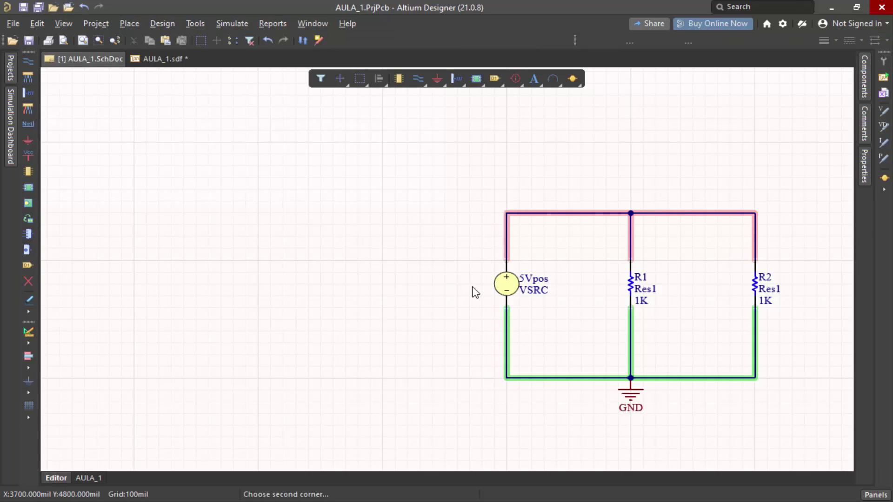
{"action": "scroll", "coordinate": [451, 299], "scroll_direction": "down", "scroll_amount": 2, "text": "ctrl"}
{"action": "right_click_drag", "start_coordinate": [434, 306], "coordinate": [337, 311]}
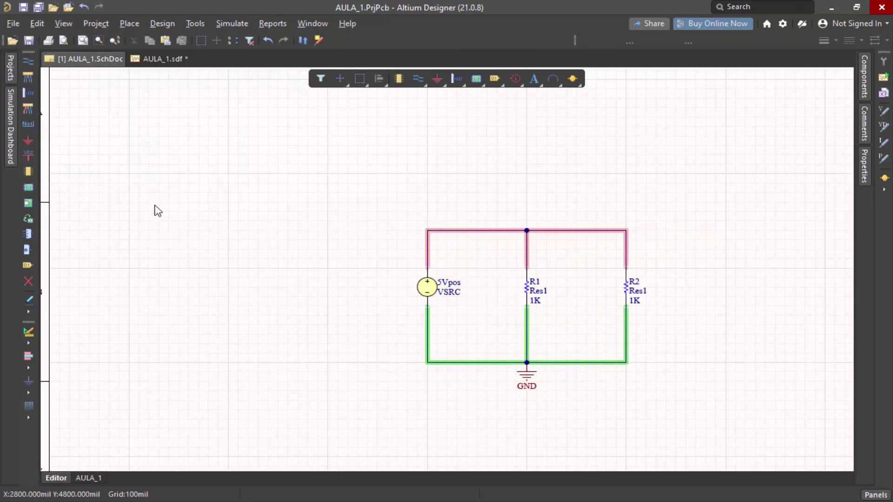
{"action": "left_click", "coordinate": [12, 117]}
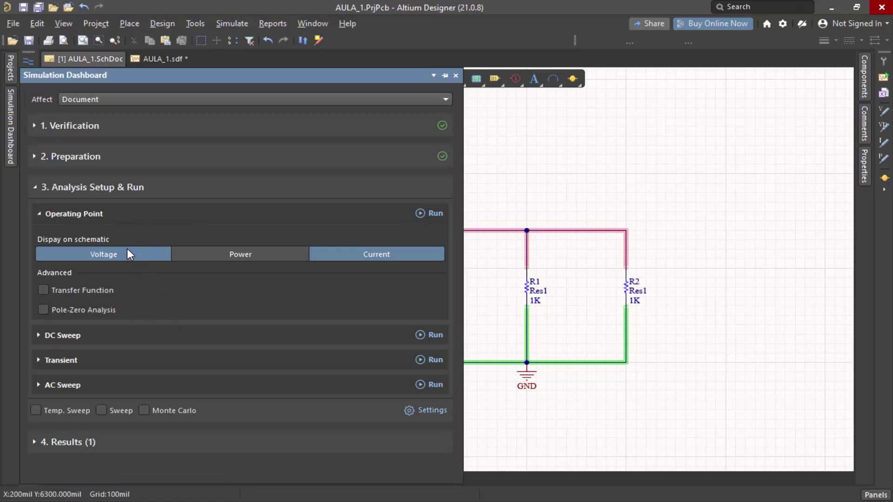
{"action": "left_click", "coordinate": [336, 254]}
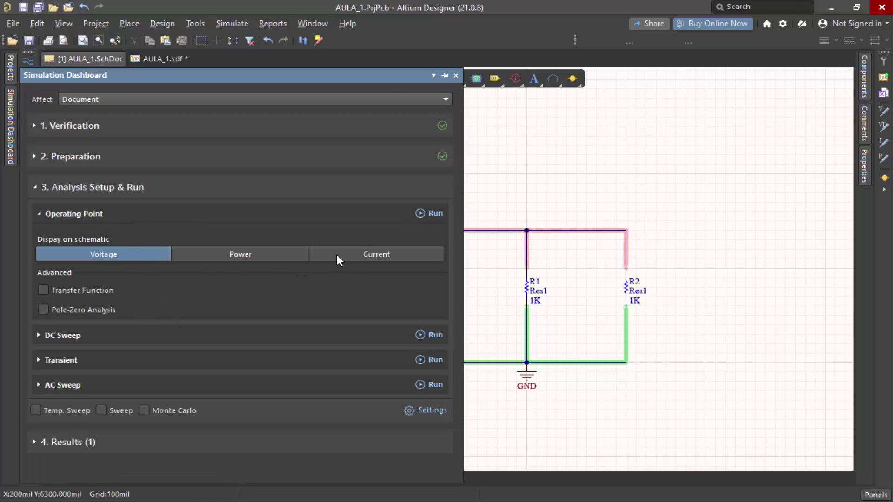
Turn on the Operating Point analysis's Current display so the schematic shows currents alongside voltages.
{"action": "left_click", "coordinate": [337, 259]}
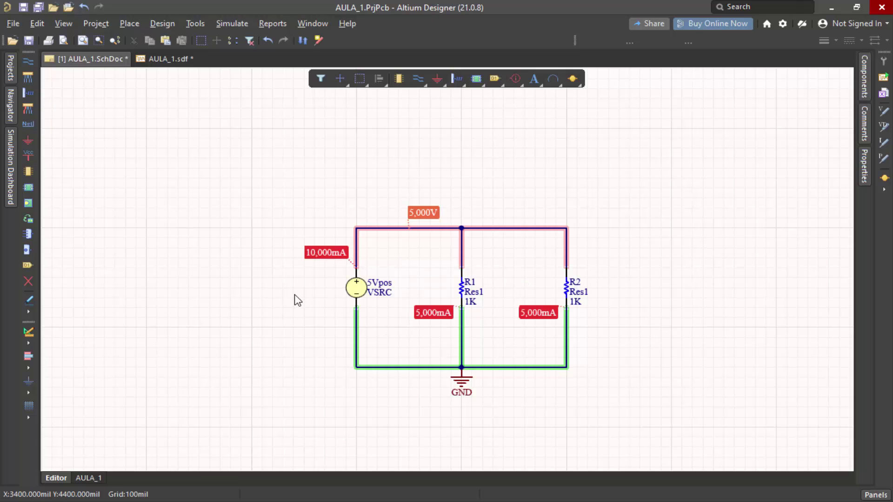
{"action": "scroll", "coordinate": [295, 295], "scroll_direction": "down", "scroll_amount": 2, "text": "ctrl"}
{"action": "right_click_drag", "start_coordinate": [294, 309], "coordinate": [333, 284]}
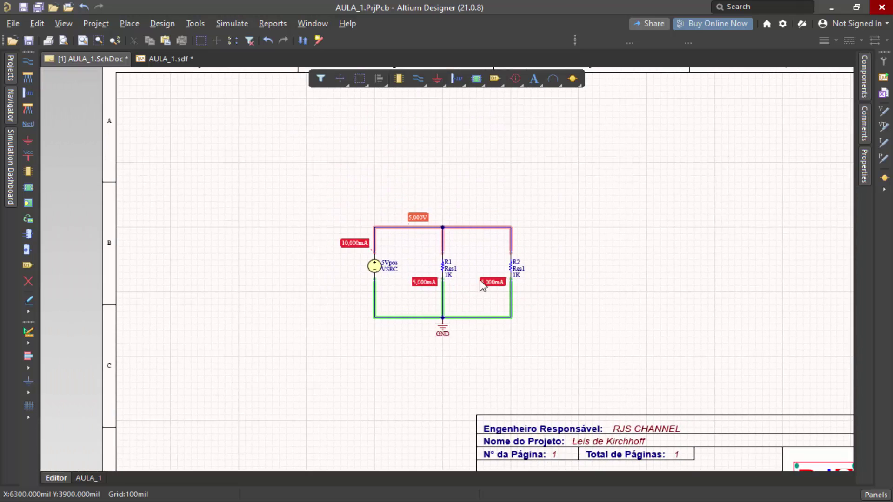
Examine the voltage on the upper net and the currents at the 5Vpos source, R1 and R2.
{"action": "scroll", "coordinate": [465, 288], "scroll_direction": "up", "scroll_amount": 3, "text": "ctrl"}
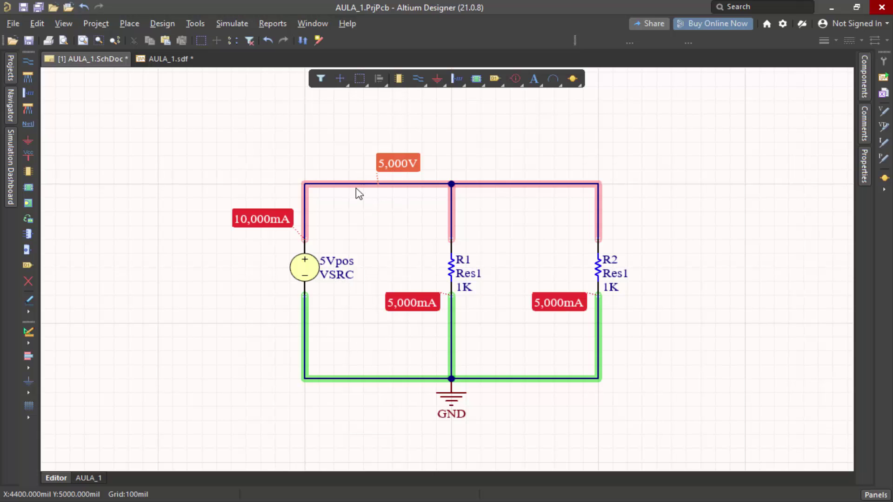
{"action": "scroll", "coordinate": [408, 195], "scroll_direction": "up", "scroll_amount": 2, "text": "ctrl"}
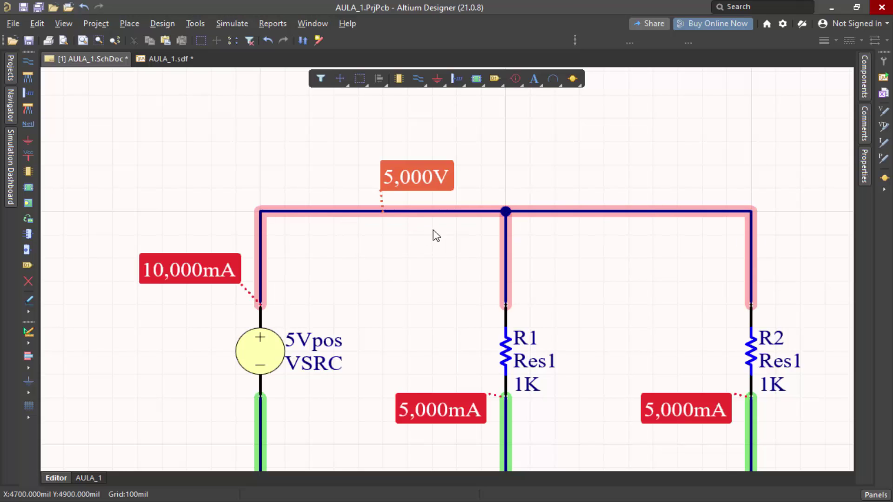
{"action": "scroll", "coordinate": [435, 235], "scroll_direction": "down", "scroll_amount": 1, "text": "ctrl"}
{"action": "right_click_drag", "start_coordinate": [601, 301], "coordinate": [566, 247]}
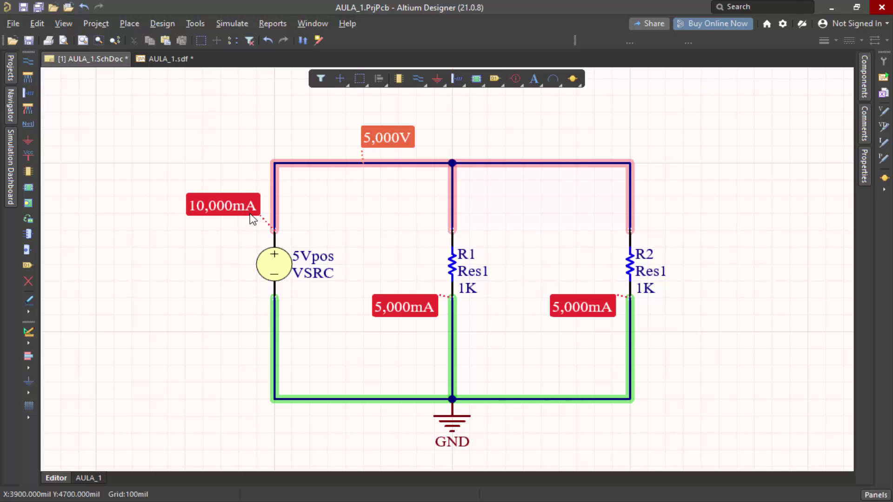
{"action": "scroll", "coordinate": [580, 252], "scroll_direction": "down", "scroll_amount": 1, "text": "ctrl"}
{"action": "scroll", "coordinate": [580, 252], "scroll_direction": "down", "scroll_amount": 1, "text": "ctrl"}
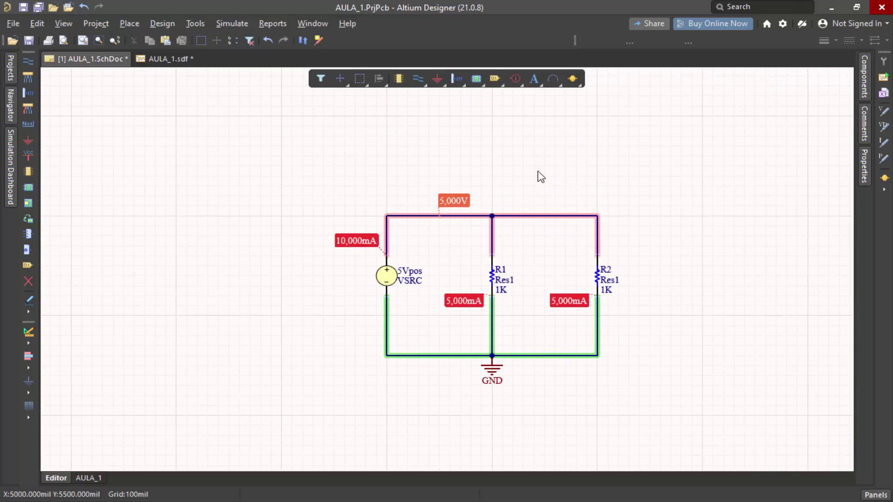
{"action": "right_click", "coordinate": [495, 174]}
{"action": "left_click", "coordinate": [632, 152]}
{"action": "right_click_drag", "start_coordinate": [638, 251], "coordinate": [590, 250]}
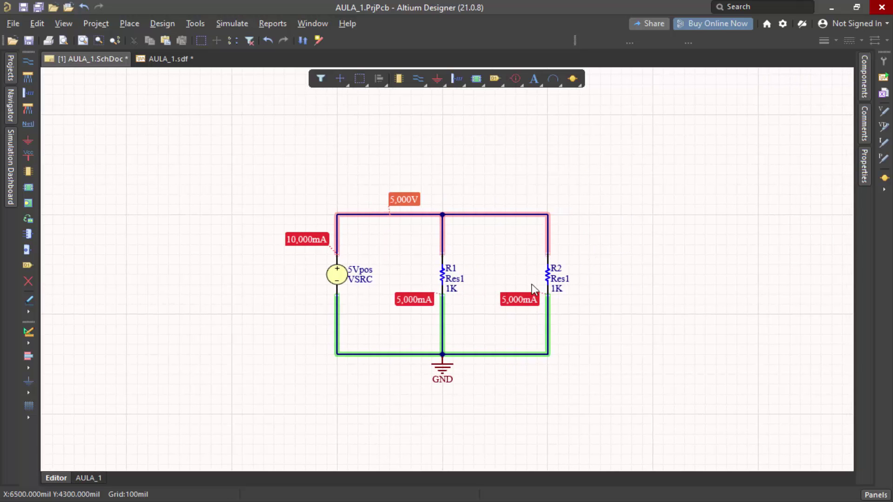
{"action": "scroll", "coordinate": [535, 289], "scroll_direction": "up", "scroll_amount": 3, "text": "ctrl"}
{"action": "scroll", "coordinate": [408, 259], "scroll_direction": "down", "scroll_amount": 4, "text": "ctrl"}
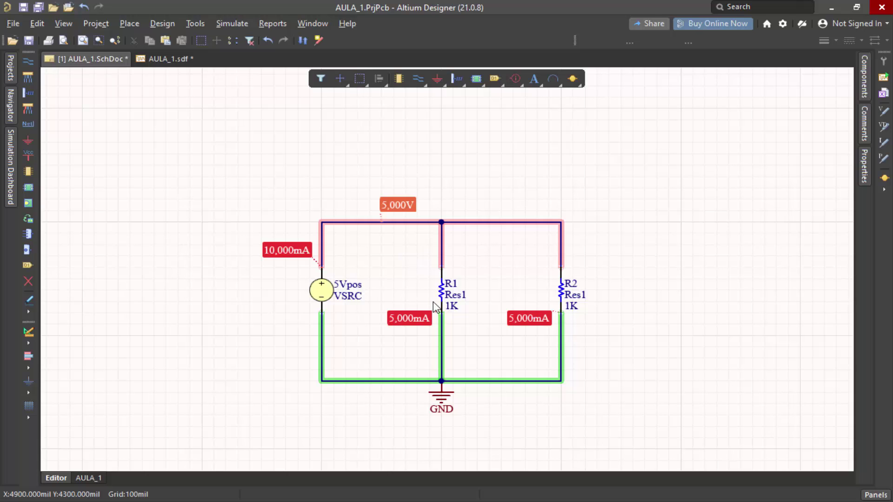
{"action": "scroll", "coordinate": [437, 312], "scroll_direction": "up", "scroll_amount": 1, "text": "ctrl"}
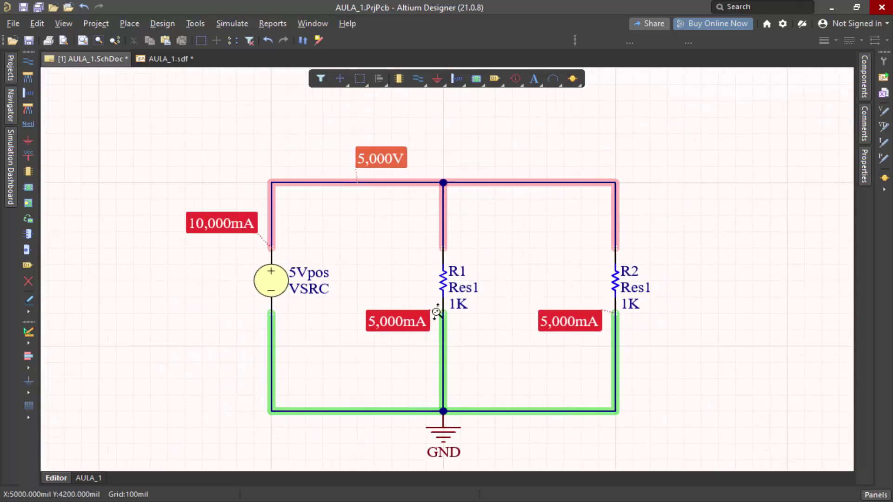
{"action": "scroll", "coordinate": [437, 313], "scroll_direction": "down", "scroll_amount": 1, "text": "ctrl"}
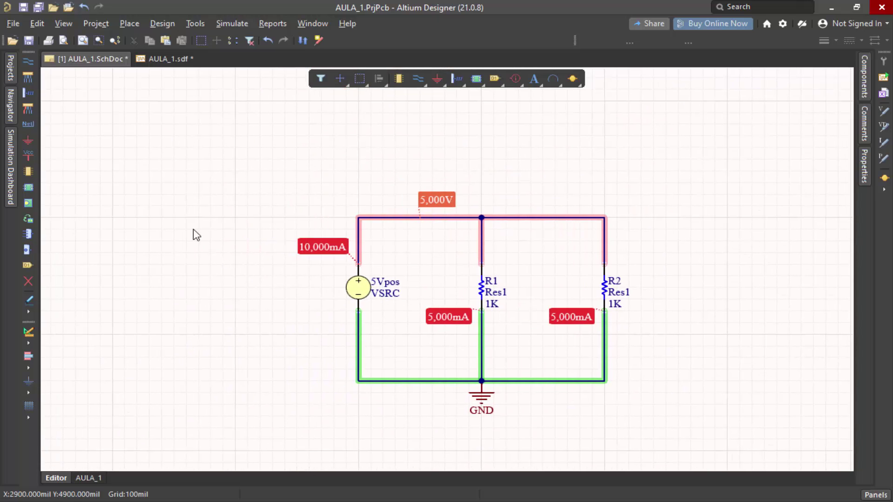
Turn on the Operating Point analysis's Power display for the source and both resistors.
{"action": "left_click", "coordinate": [8, 173]}
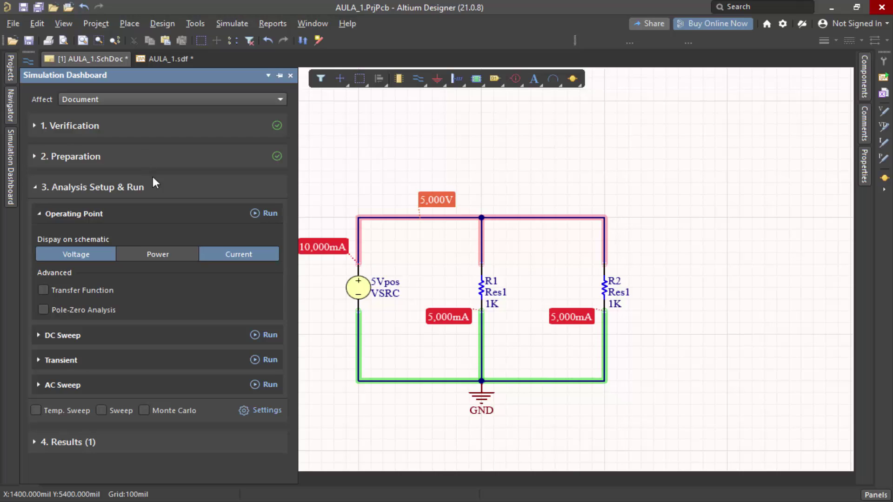
{"action": "left_click", "coordinate": [168, 254]}
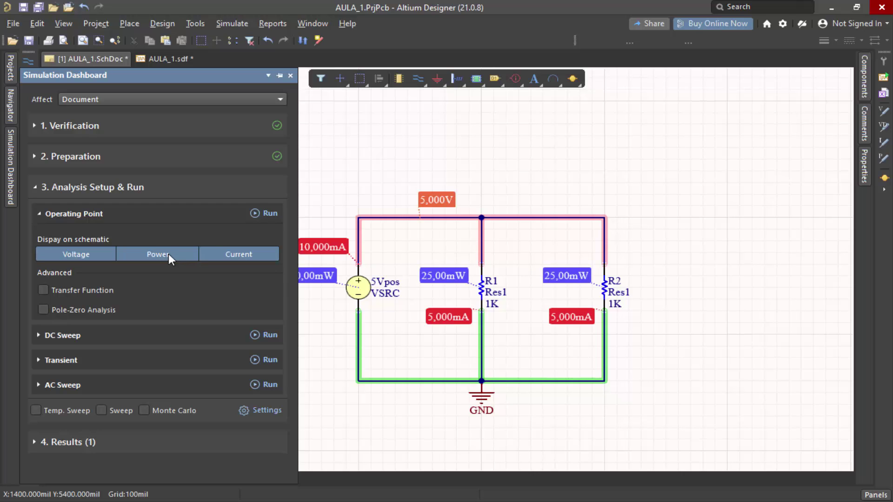
{"action": "right_click_drag", "start_coordinate": [452, 304], "coordinate": [516, 305]}
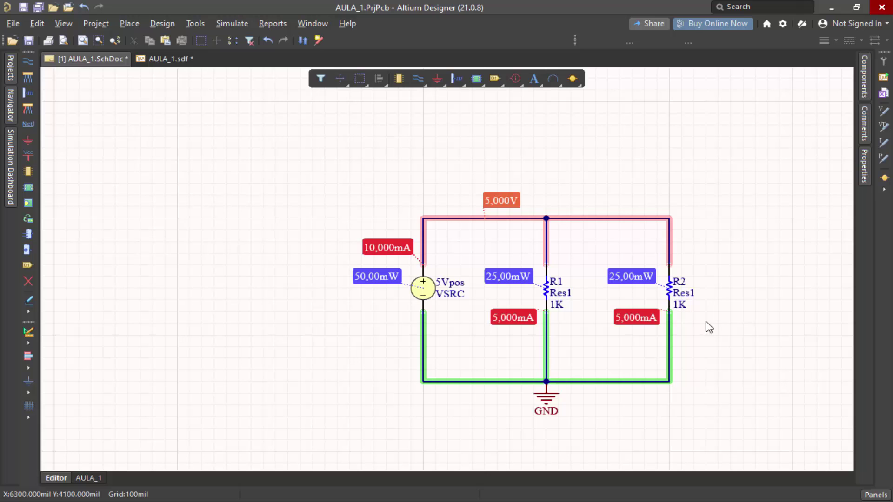
{"action": "scroll", "coordinate": [687, 361], "scroll_direction": "up", "scroll_amount": 2, "text": "ctrl"}
{"action": "scroll", "coordinate": [688, 360], "scroll_direction": "down", "scroll_amount": 1, "text": "ctrl"}
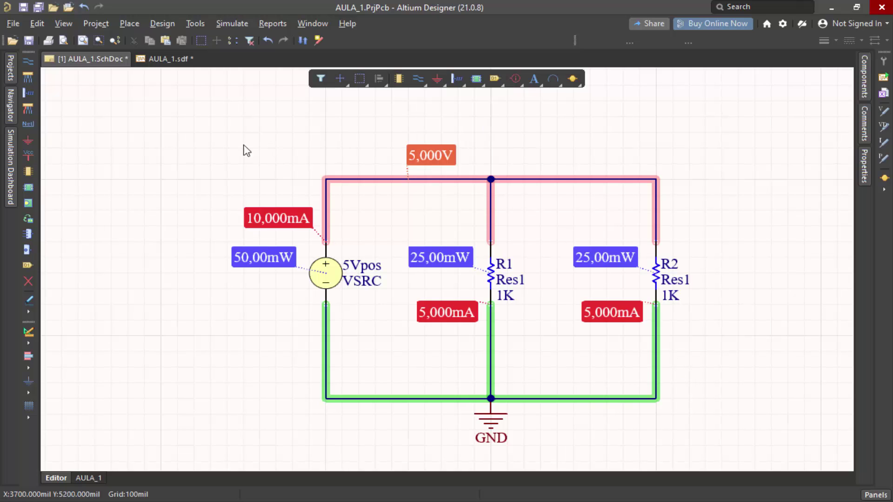
{"action": "left_click", "coordinate": [10, 170]}
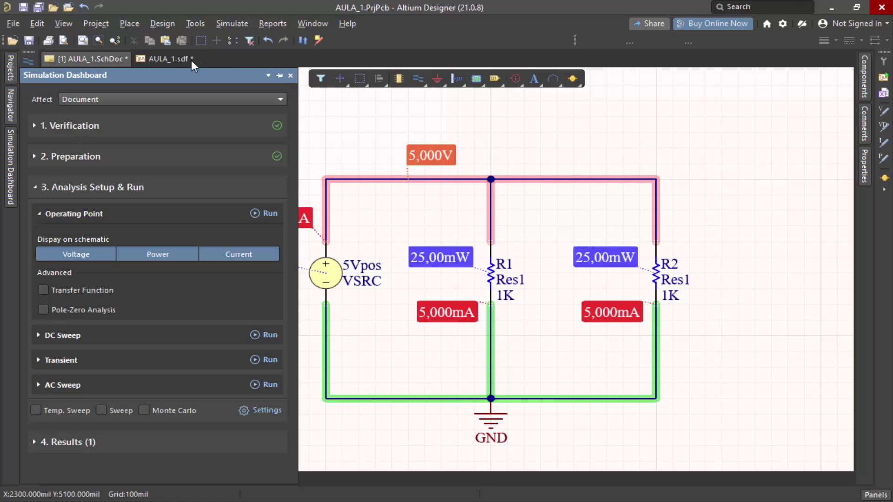
{"action": "left_click", "coordinate": [280, 77]}
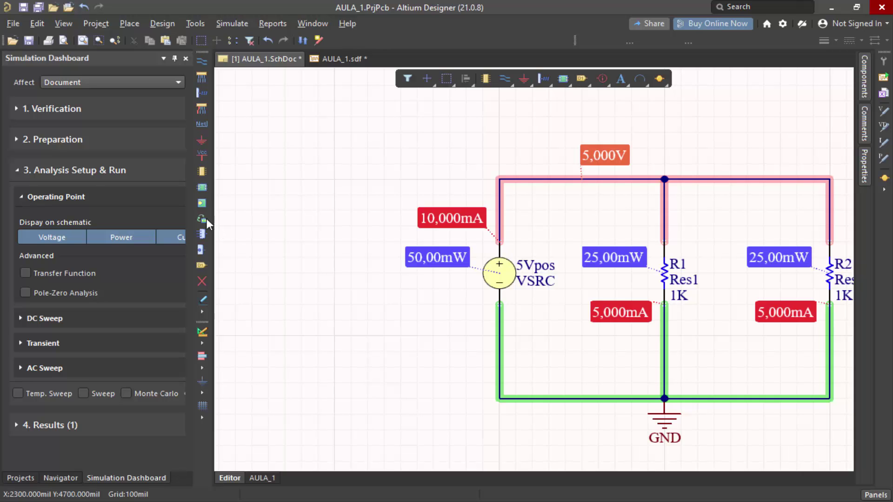
{"action": "left_click", "coordinate": [175, 58]}
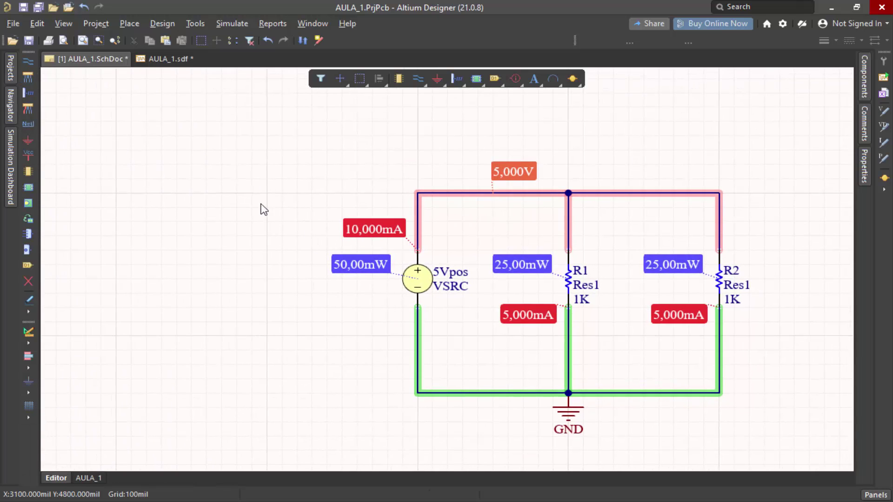
{"action": "scroll", "coordinate": [294, 233], "scroll_direction": "down", "scroll_amount": 1, "text": "ctrl"}
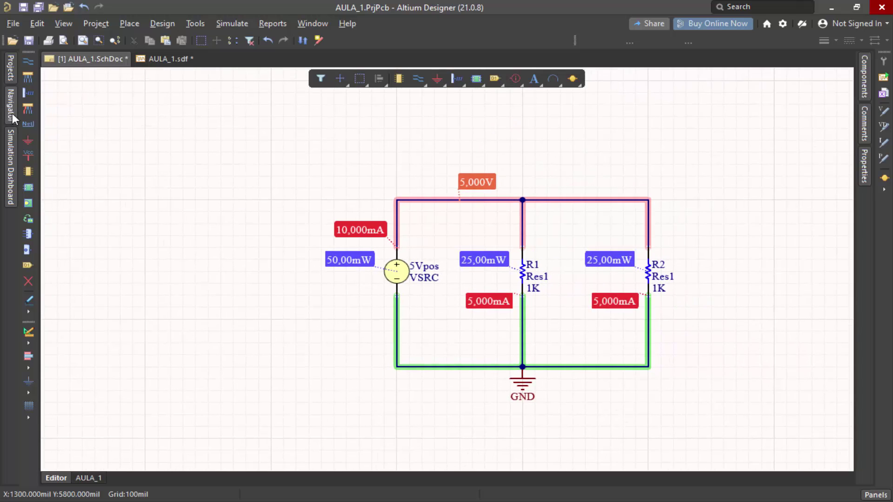
Keep the Simulation Dashboard permanently docked beside the schematic and widen it to show all its controls.
{"action": "left_click", "coordinate": [16, 155]}
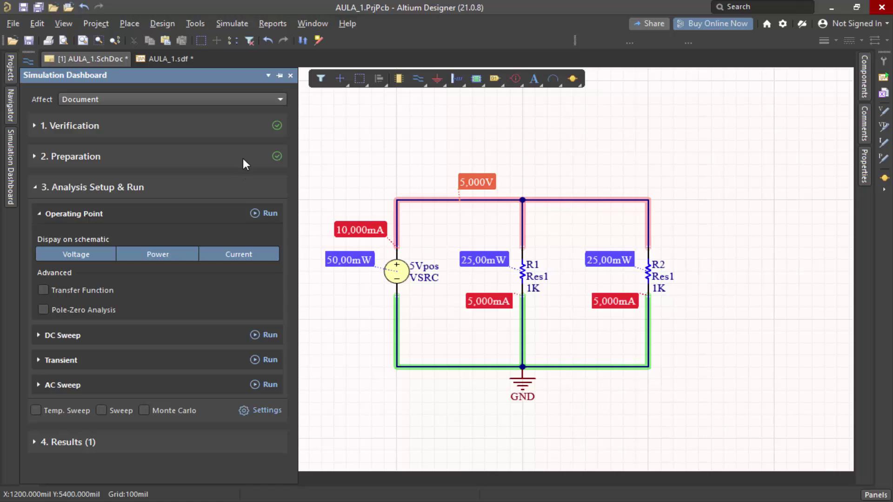
{"action": "left_click", "coordinate": [280, 76]}
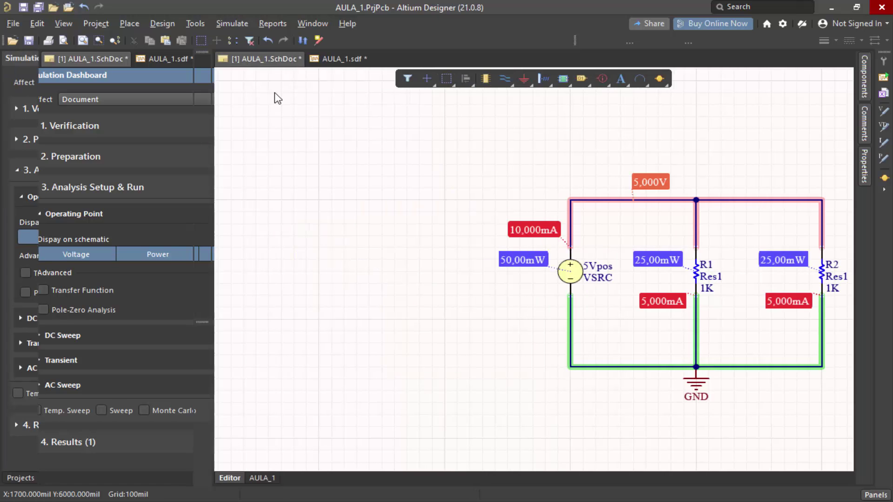
{"action": "left_click_drag", "start_coordinate": [212, 202], "coordinate": [283, 210]}
{"action": "middle_click_drag", "start_coordinate": [493, 258], "coordinate": [483, 276]}
{"action": "right_click_drag", "start_coordinate": [467, 274], "coordinate": [389, 283]}
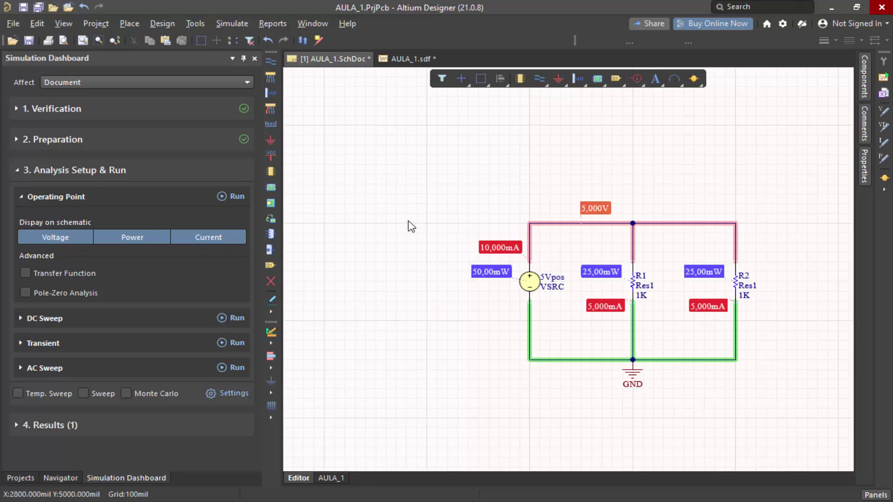
{"action": "right_click_drag", "start_coordinate": [411, 227], "coordinate": [367, 225]}
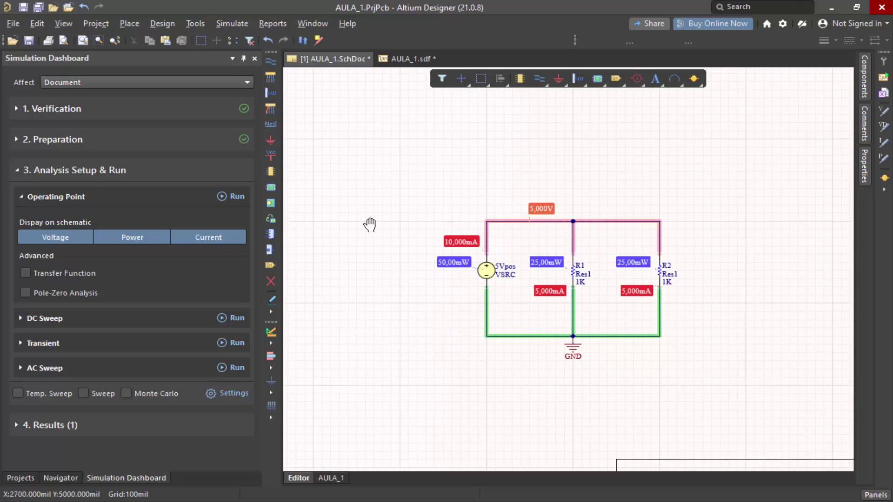
Turn off the Operating Point analysis's Voltage, Power and Current displays on the schematic.
{"action": "left_click", "coordinate": [60, 242]}
{"action": "left_click", "coordinate": [140, 239]}
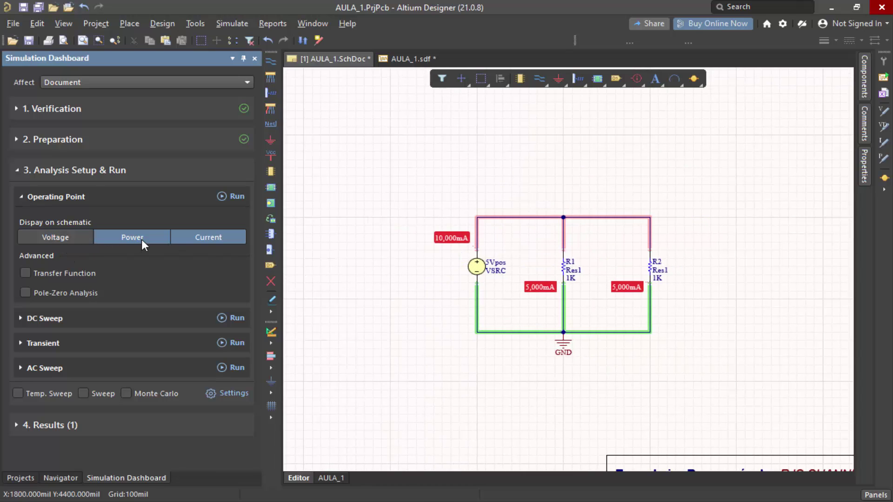
{"action": "left_click", "coordinate": [186, 241]}
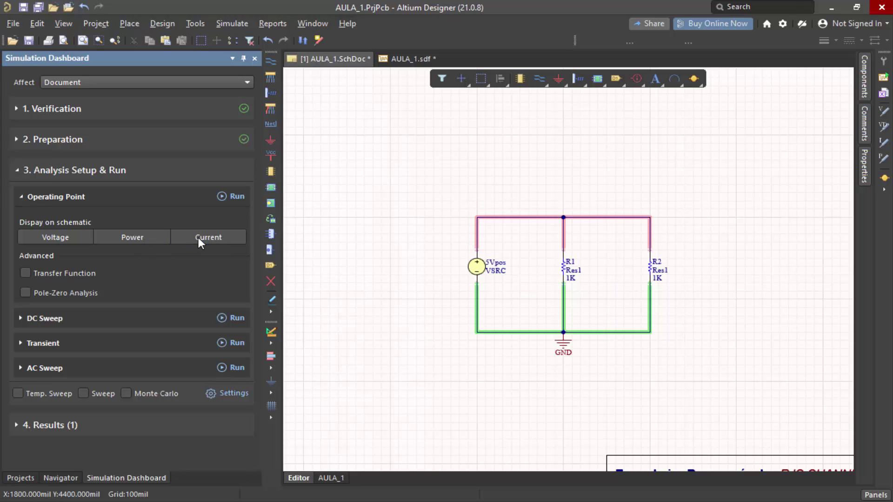
{"action": "left_click", "coordinate": [382, 238]}
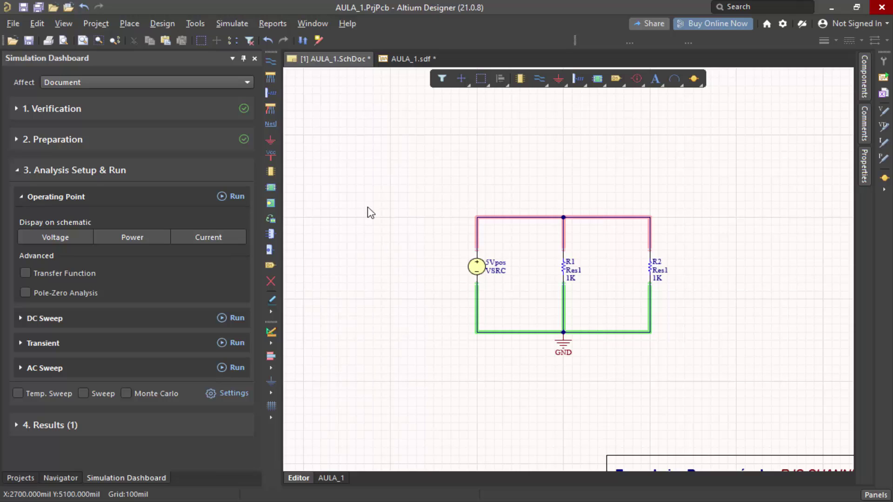
Check the Operating Point results in AULA_1.sdf and return to the AULA_1.SchDoc schematic.
{"action": "left_click", "coordinate": [394, 59]}
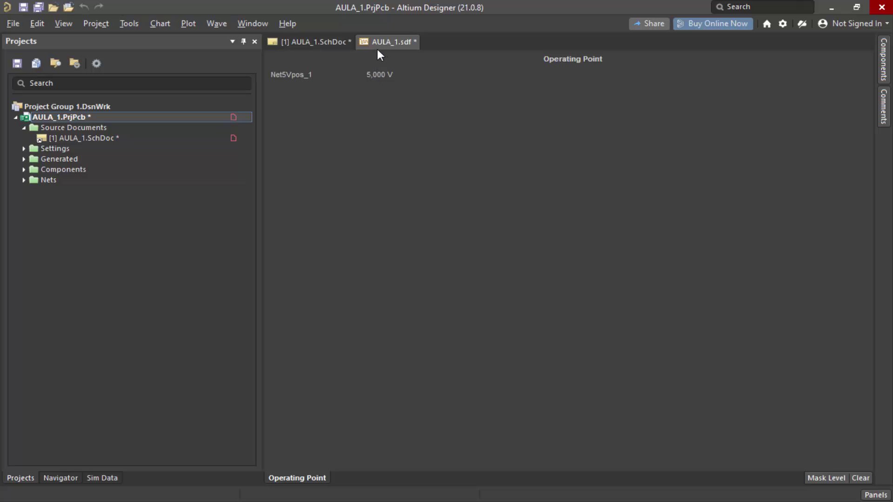
{"action": "left_click", "coordinate": [315, 42]}
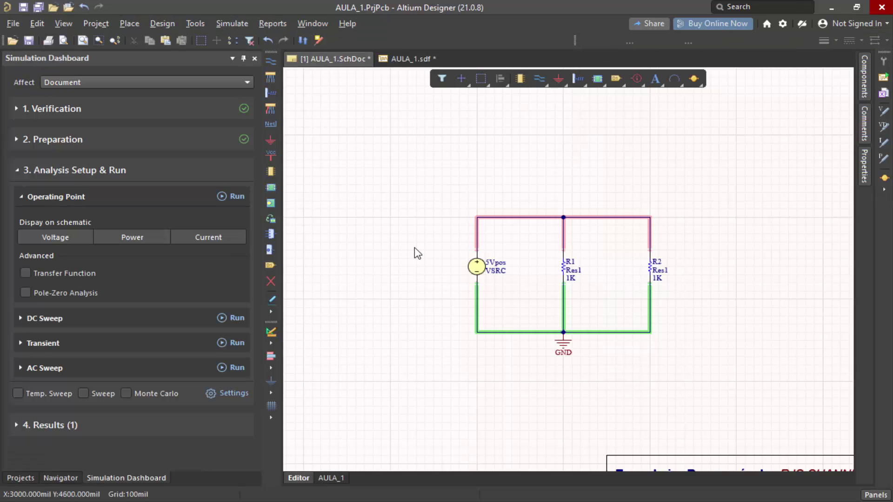
{"action": "scroll", "coordinate": [465, 280], "scroll_direction": "up", "scroll_amount": 1, "text": "ctrl"}
{"action": "right_click_drag", "start_coordinate": [462, 280], "coordinate": [407, 285]}
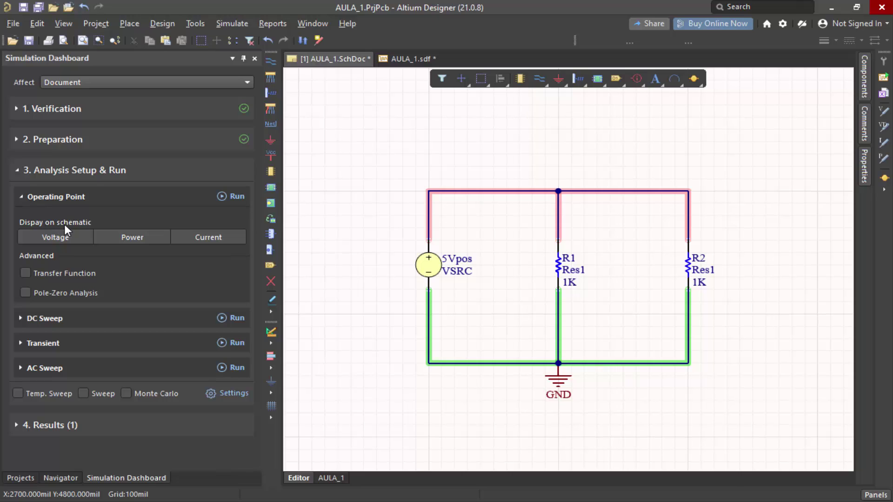
Turn on the Operating Point analysis's Voltage, Power and Current displays on the schematic.
{"action": "left_click", "coordinate": [67, 239]}
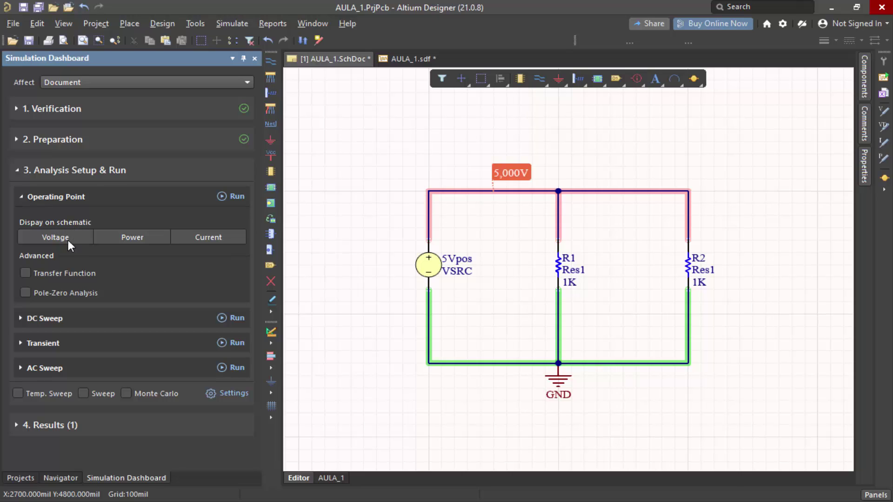
{"action": "left_click", "coordinate": [129, 237]}
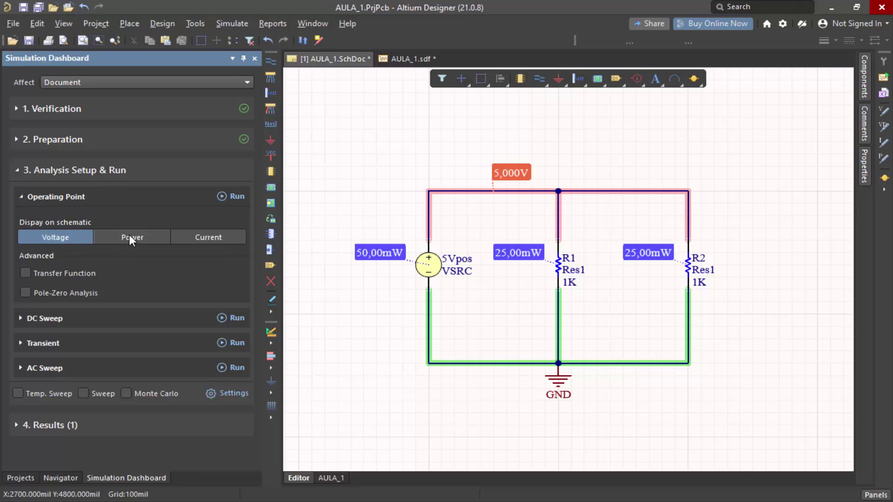
{"action": "left_click", "coordinate": [186, 240]}
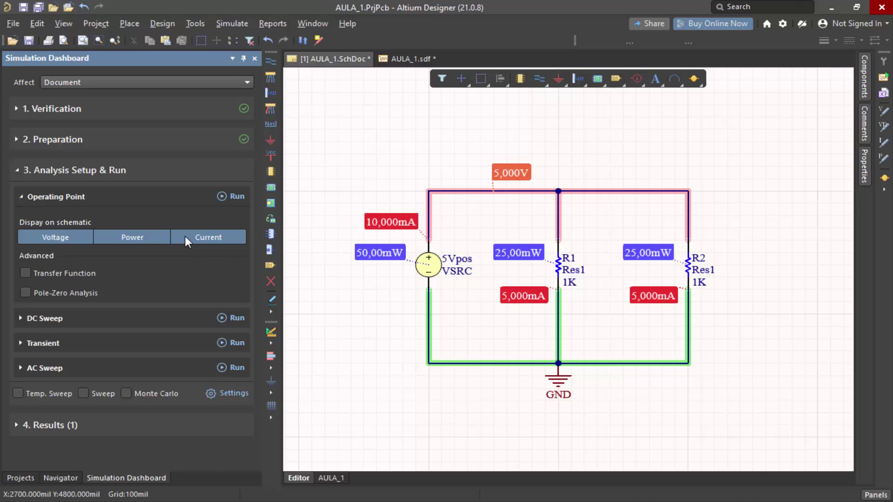
{"action": "left_click", "coordinate": [798, 239]}
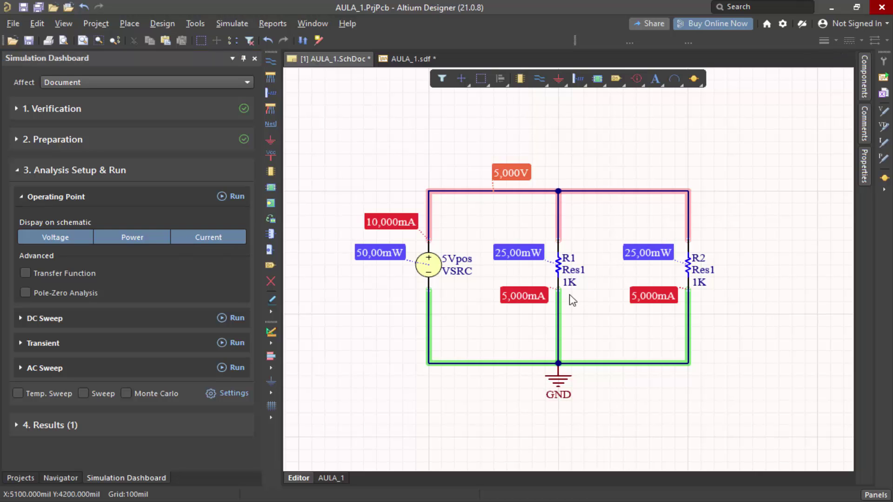
Examine the voltage, power and current labels around the source and resistors R1 and R2.
{"action": "scroll", "coordinate": [568, 294], "scroll_direction": "up", "scroll_amount": 6, "text": "ctrl"}
{"action": "scroll", "coordinate": [569, 294], "scroll_direction": "down", "scroll_amount": 5, "text": "ctrl"}
{"action": "right_click_drag", "start_coordinate": [574, 298], "coordinate": [597, 304]}
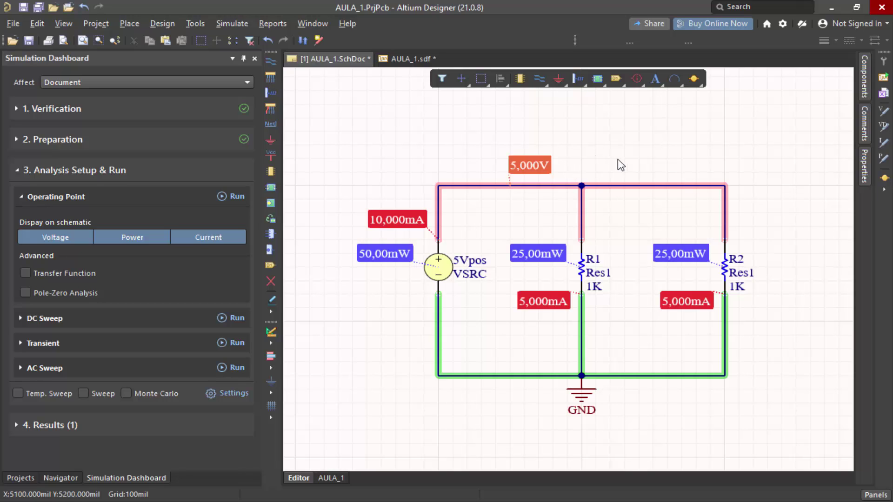
{"action": "right_click_drag", "start_coordinate": [792, 250], "coordinate": [777, 245]}
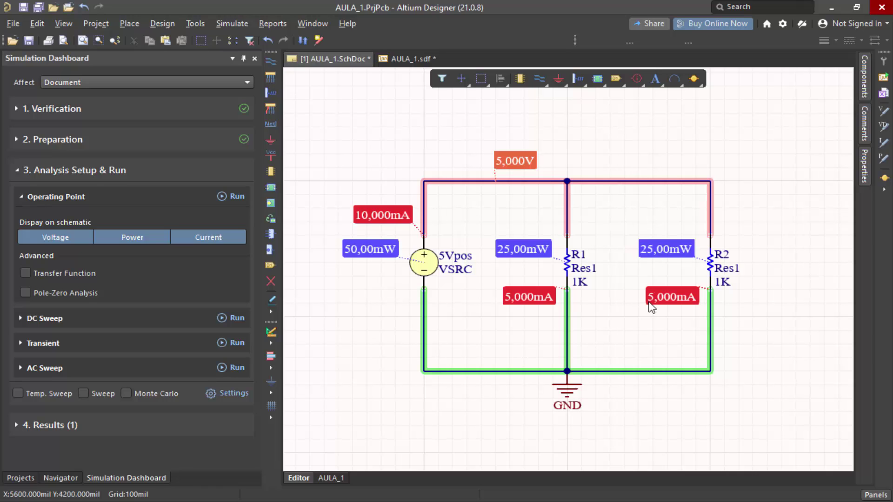
{"action": "scroll", "coordinate": [595, 276], "scroll_direction": "up", "scroll_amount": 1, "text": "ctrl"}
{"action": "scroll", "coordinate": [586, 273], "scroll_direction": "up", "scroll_amount": 1, "text": "ctrl"}
{"action": "scroll", "coordinate": [572, 274], "scroll_direction": "down", "scroll_amount": 1, "text": "ctrl"}
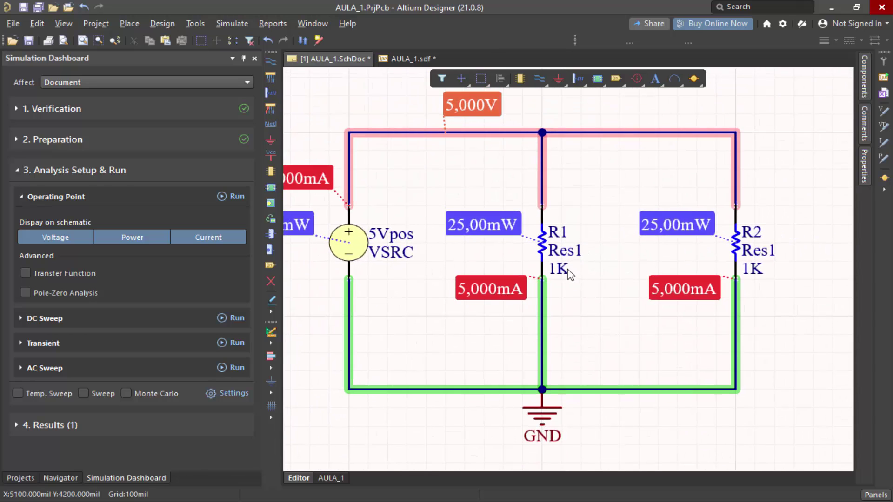
Set the resistance value of resistor R1 on the schematic to 2K.
{"action": "left_click", "coordinate": [566, 270]}
{"action": "left_click", "coordinate": [567, 268]}
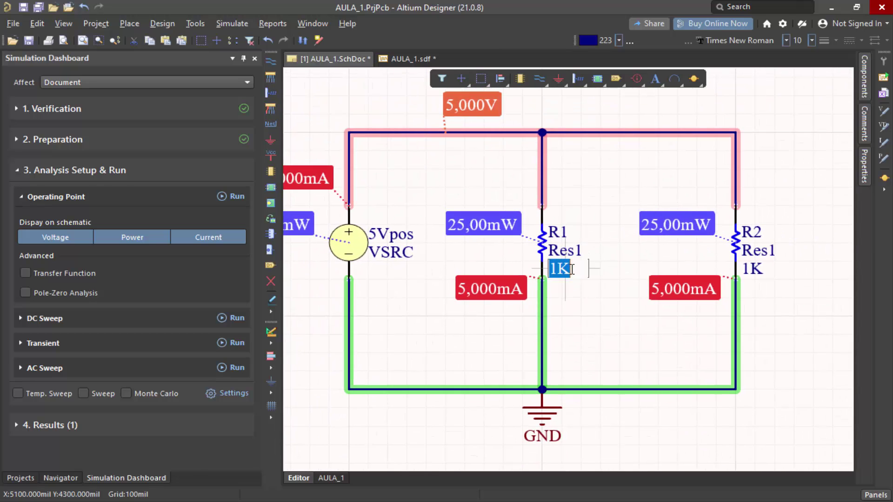
{"action": "left_click", "coordinate": [576, 268]}
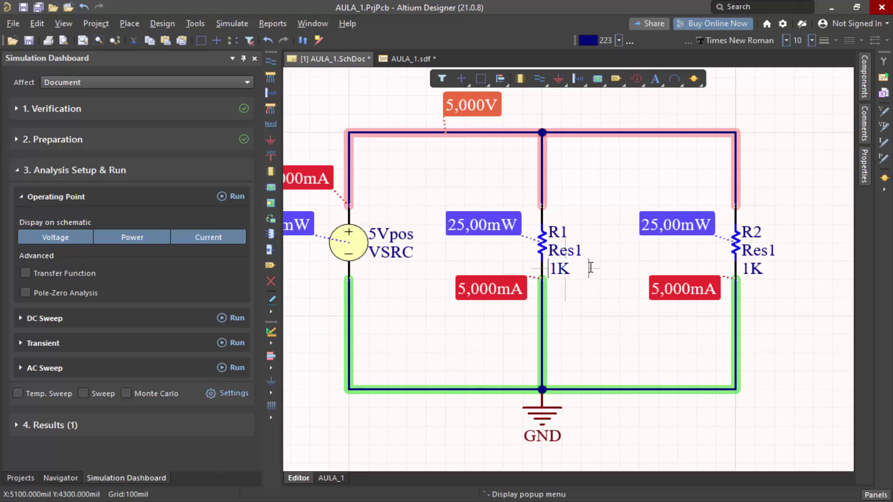
{"action": "key", "text": "BackSpace"}
{"action": "key", "text": "BackSpace"}
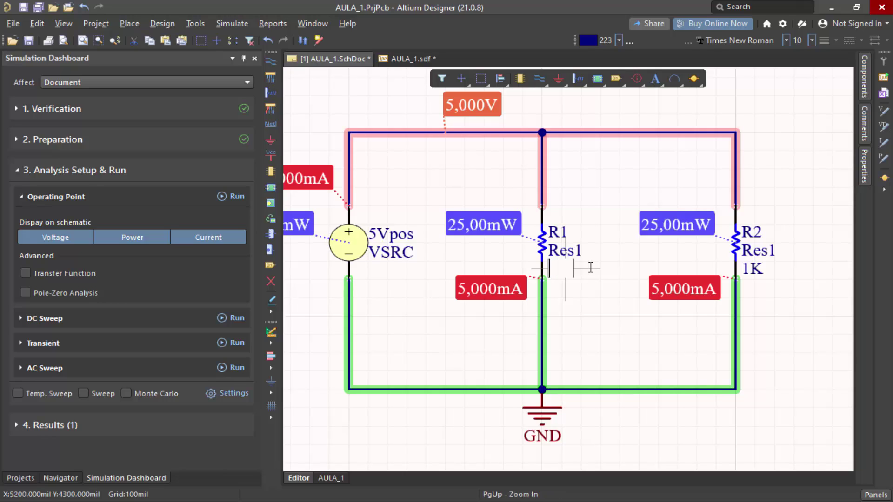
{"action": "type", "text": "2K"}
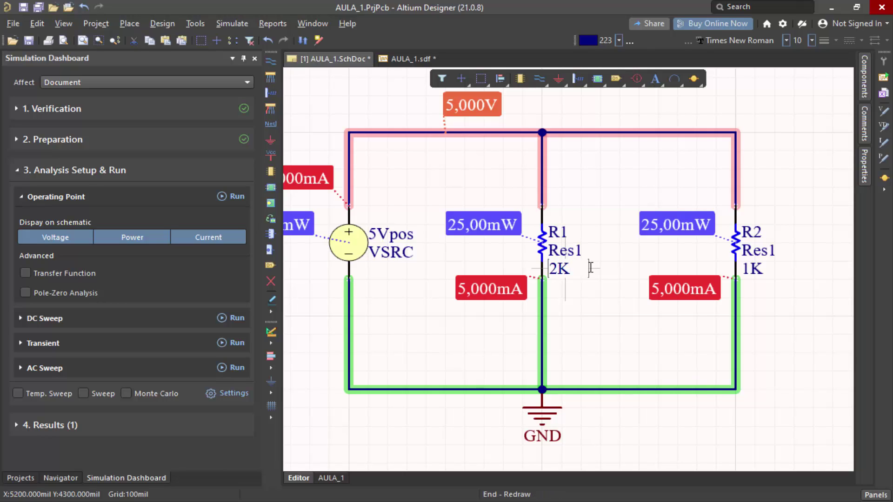
{"action": "key", "text": "Return"}
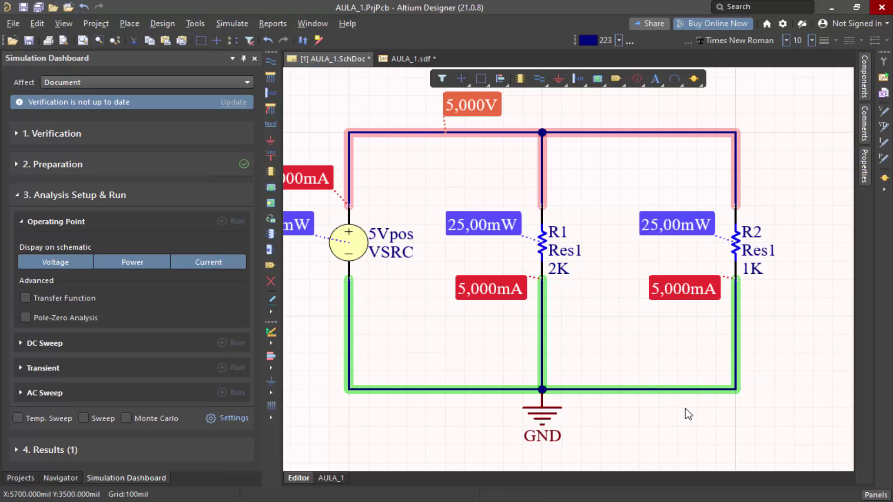
Update the simulation verification, rerun the Operating Point analysis, and return to the AULA_1.SchDoc schematic.
{"action": "scroll", "coordinate": [754, 309], "scroll_direction": "down", "scroll_amount": 2, "text": "ctrl"}
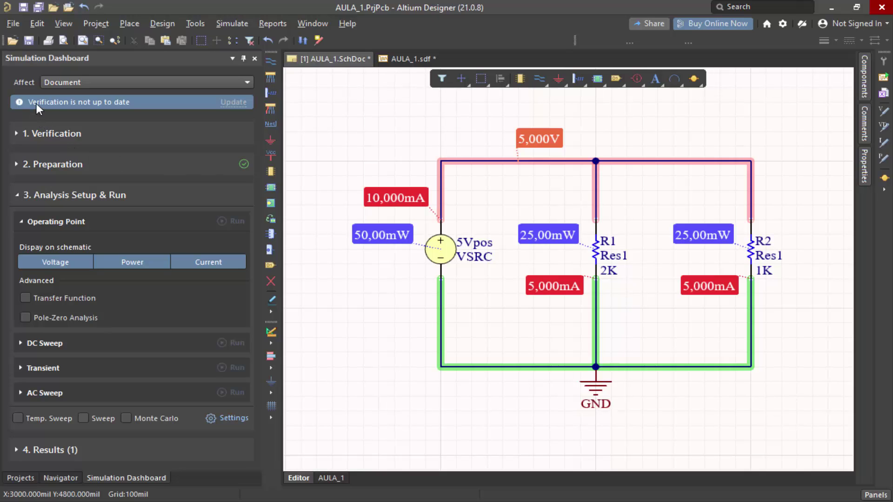
{"action": "left_click", "coordinate": [228, 103]}
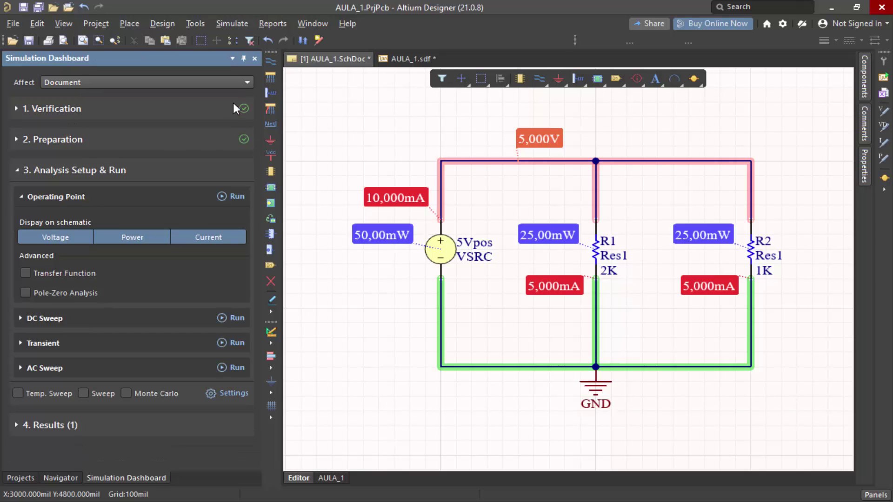
{"action": "left_click", "coordinate": [229, 196]}
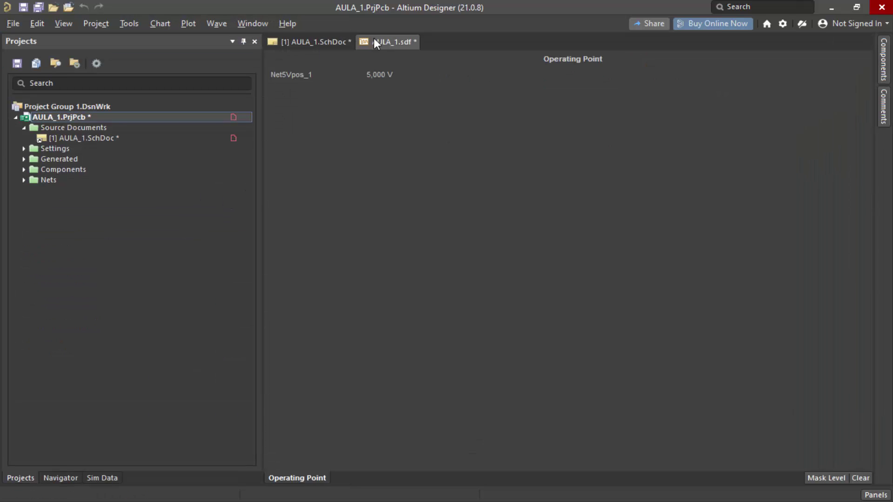
{"action": "left_click", "coordinate": [322, 43]}
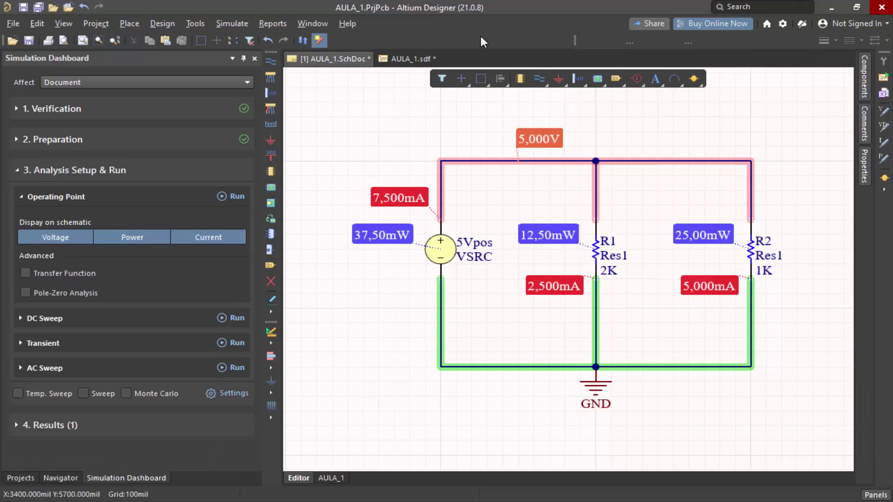
Review the recalculated voltage, power and current labels around the source and both resistors, and save the AULA_1.SchDoc schematic.
{"action": "scroll", "coordinate": [567, 255], "scroll_direction": "up", "scroll_amount": 1, "text": "ctrl"}
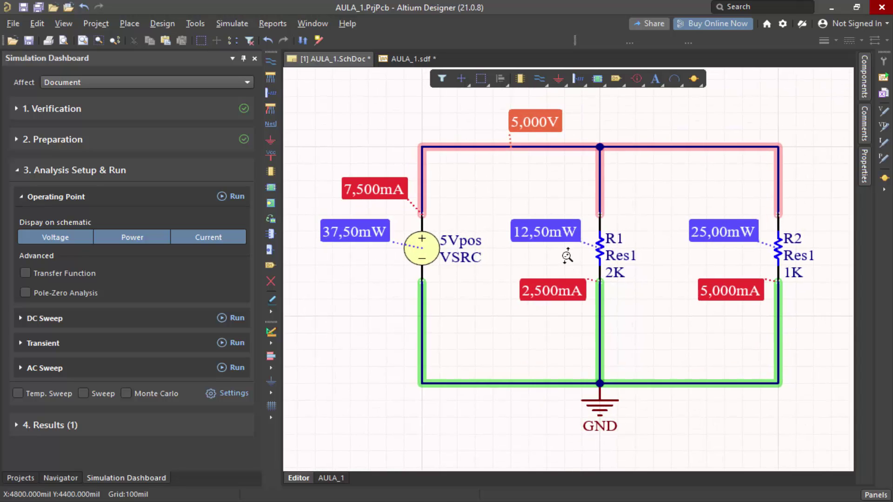
{"action": "scroll", "coordinate": [568, 267], "scroll_direction": "up", "scroll_amount": 1}
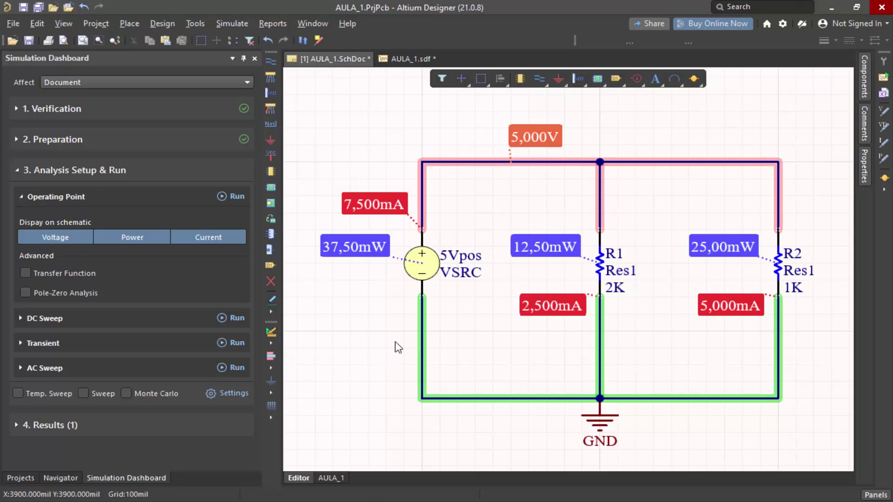
{"action": "scroll", "coordinate": [395, 343], "scroll_direction": "down", "scroll_amount": 2, "text": "ctrl"}
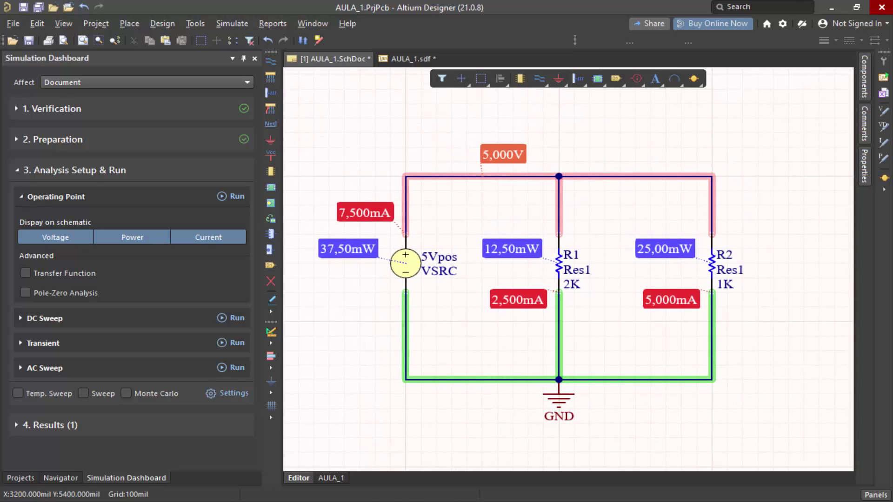
{"action": "left_click", "coordinate": [23, 7]}
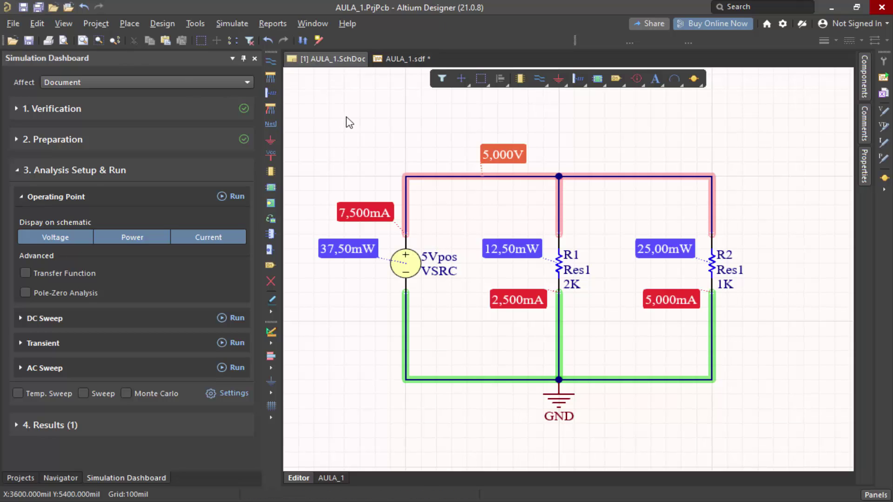